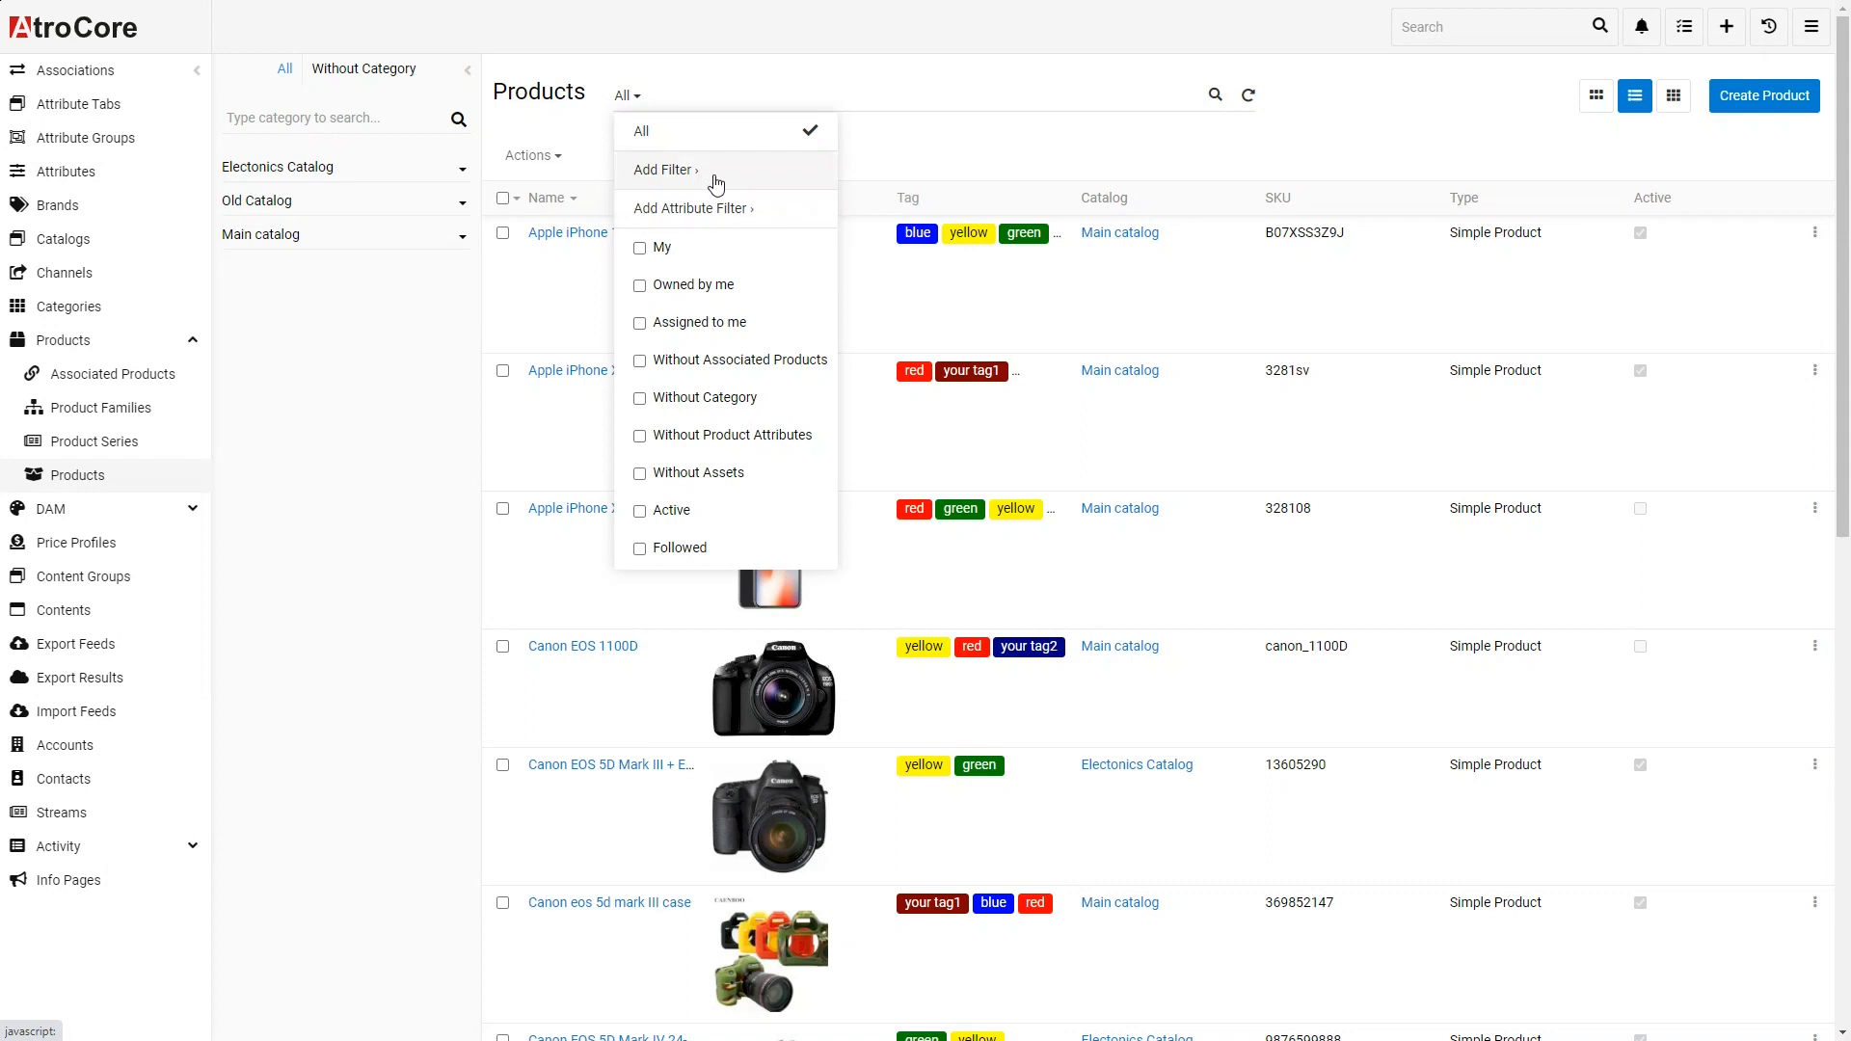
mouse_move(716, 183)
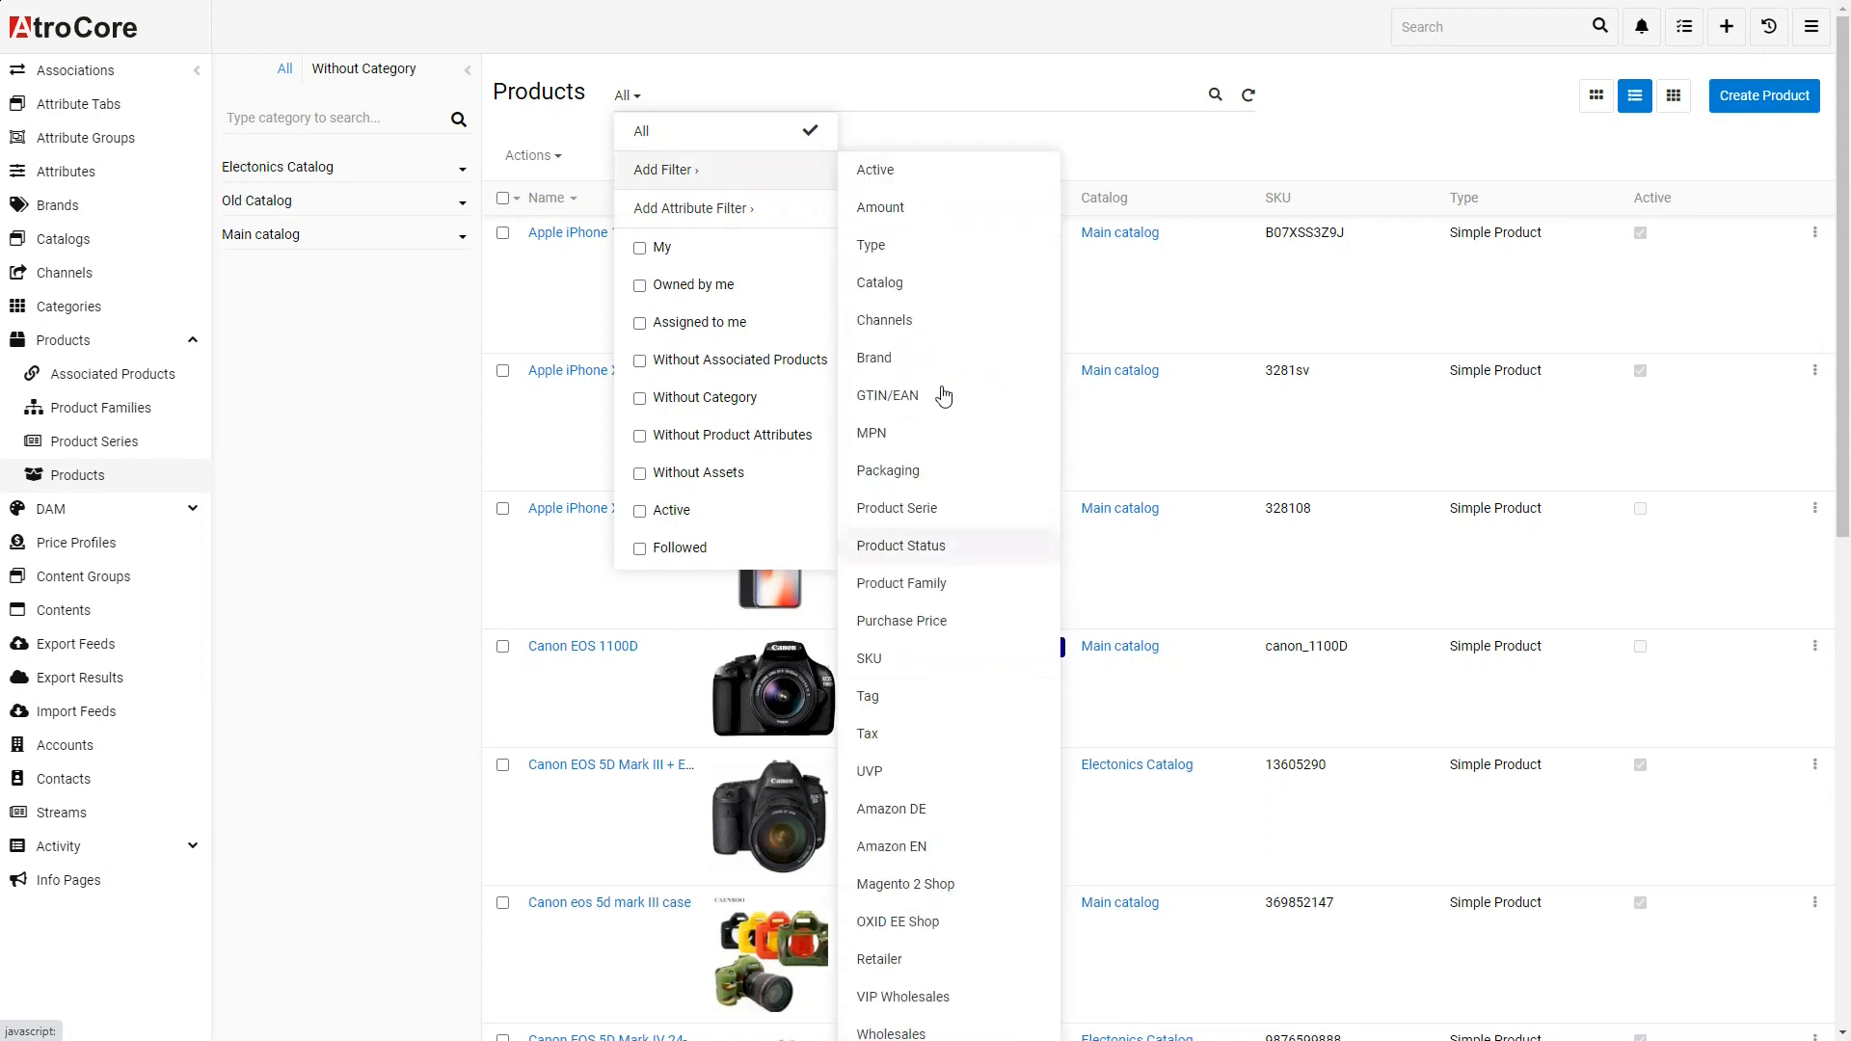
left_click(835, 101)
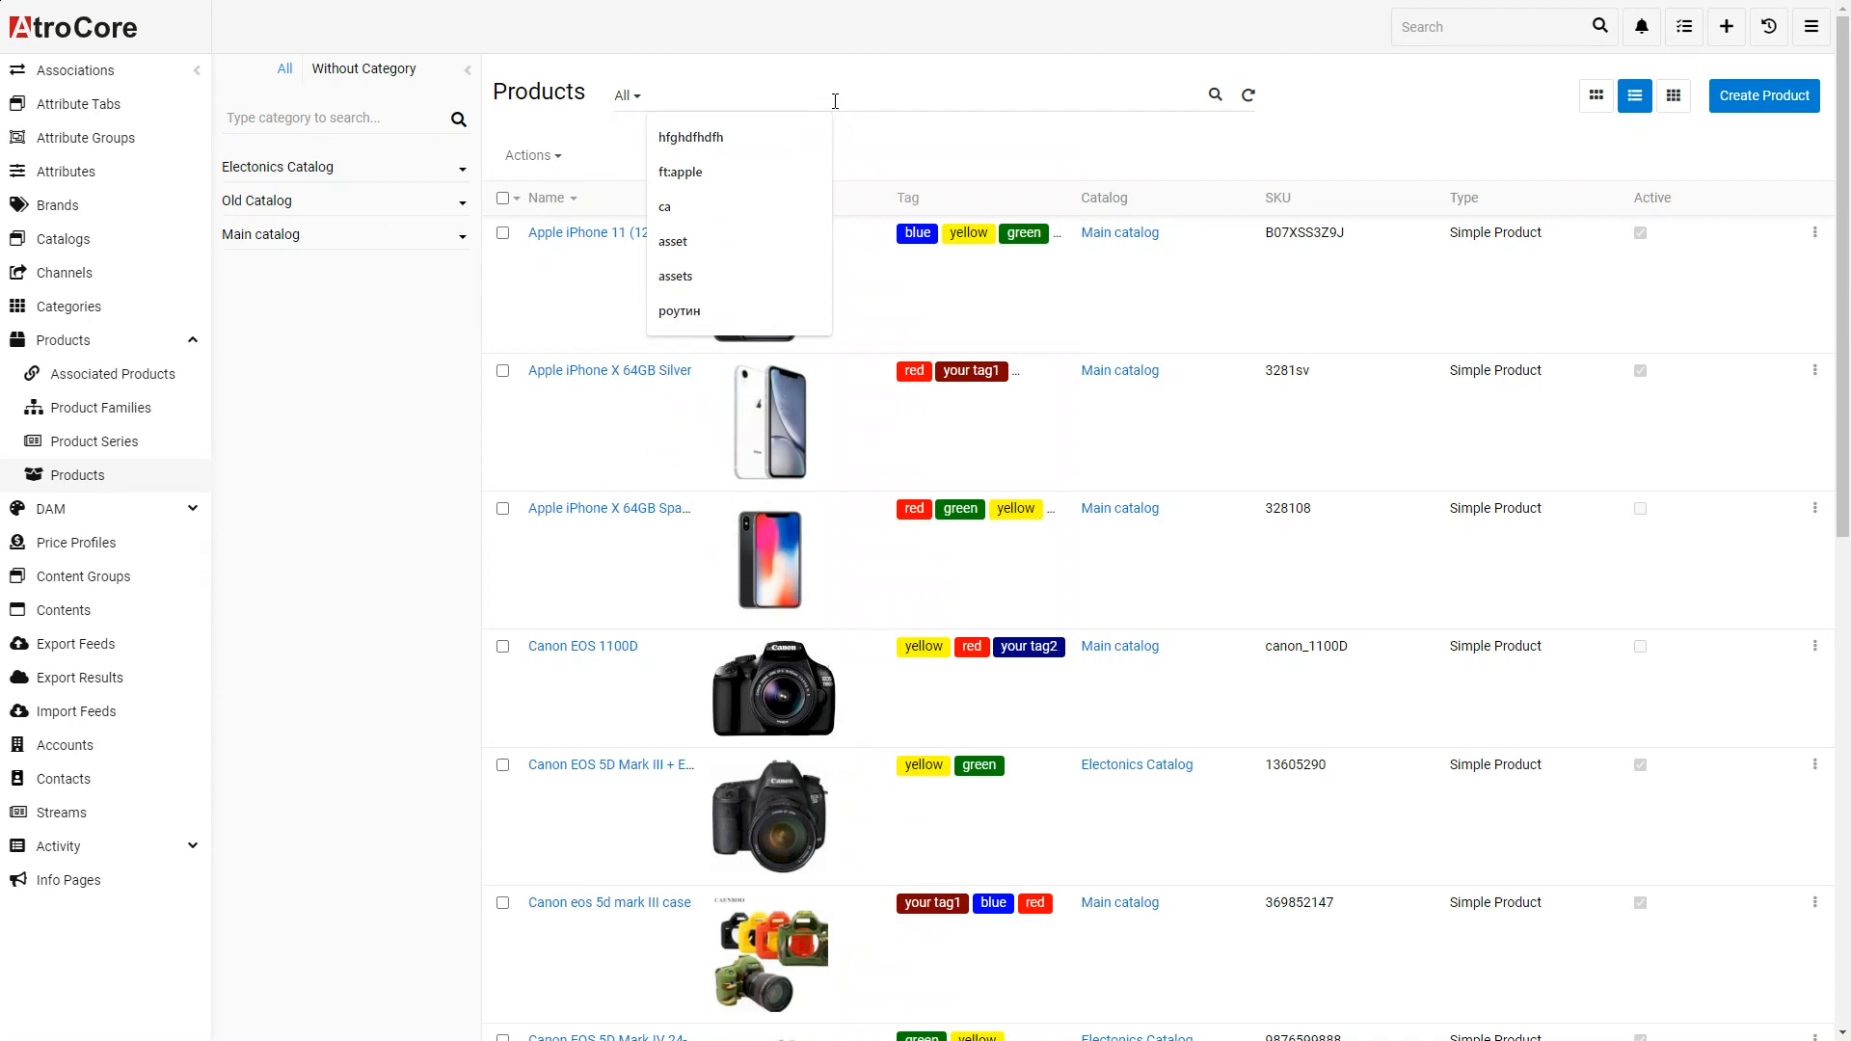
left_click(857, 126)
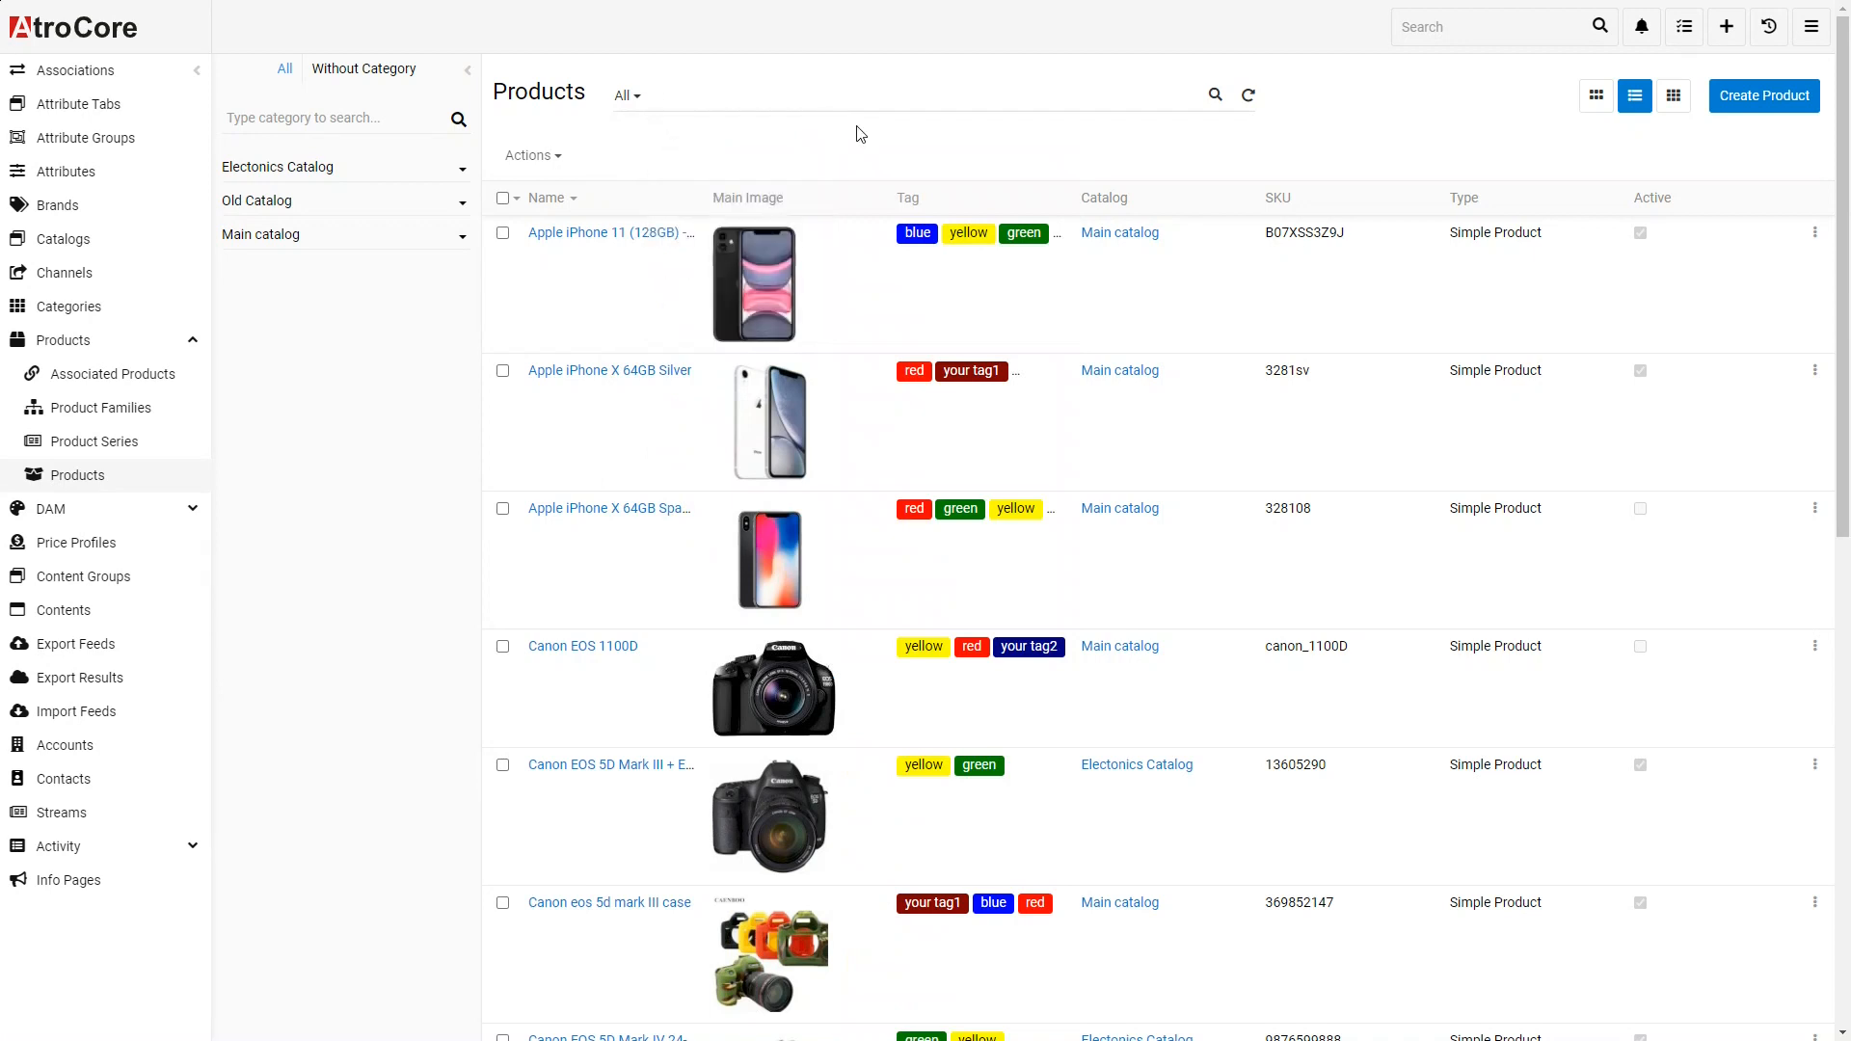
- Search the product list for "can"
left_click(804, 97)
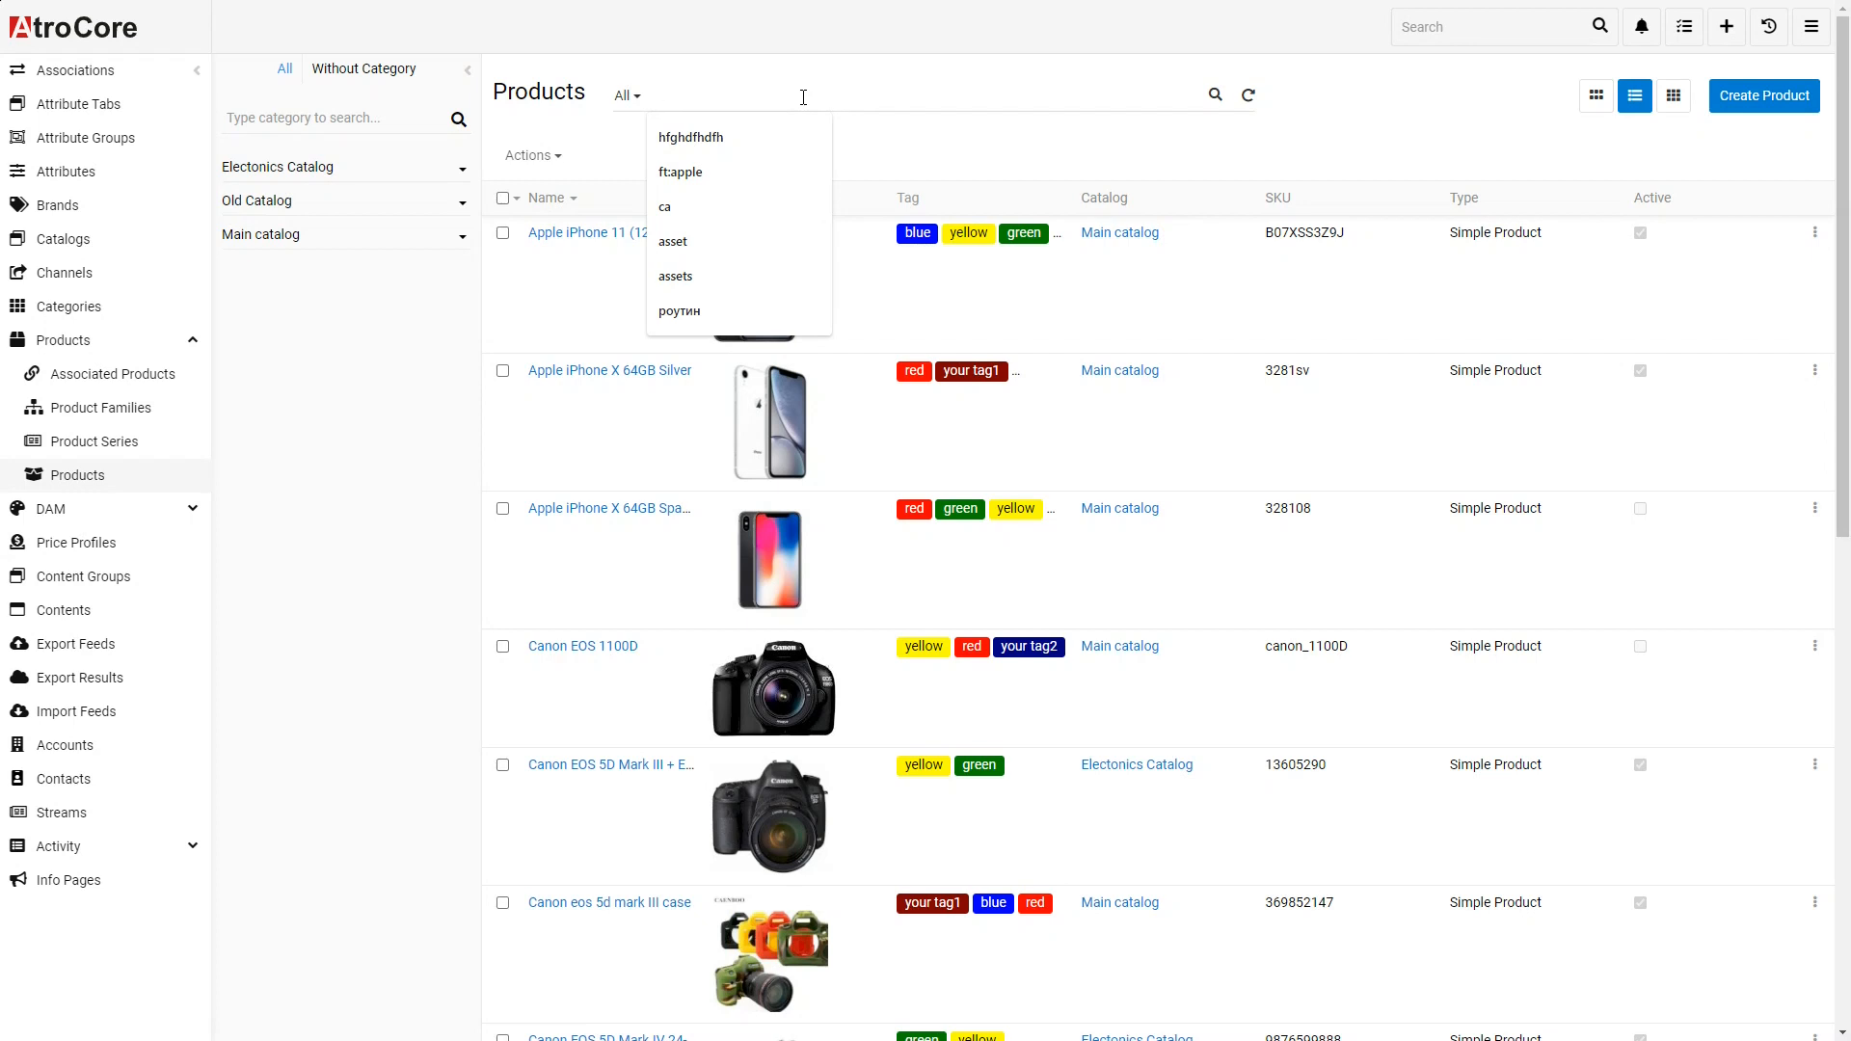
type("can")
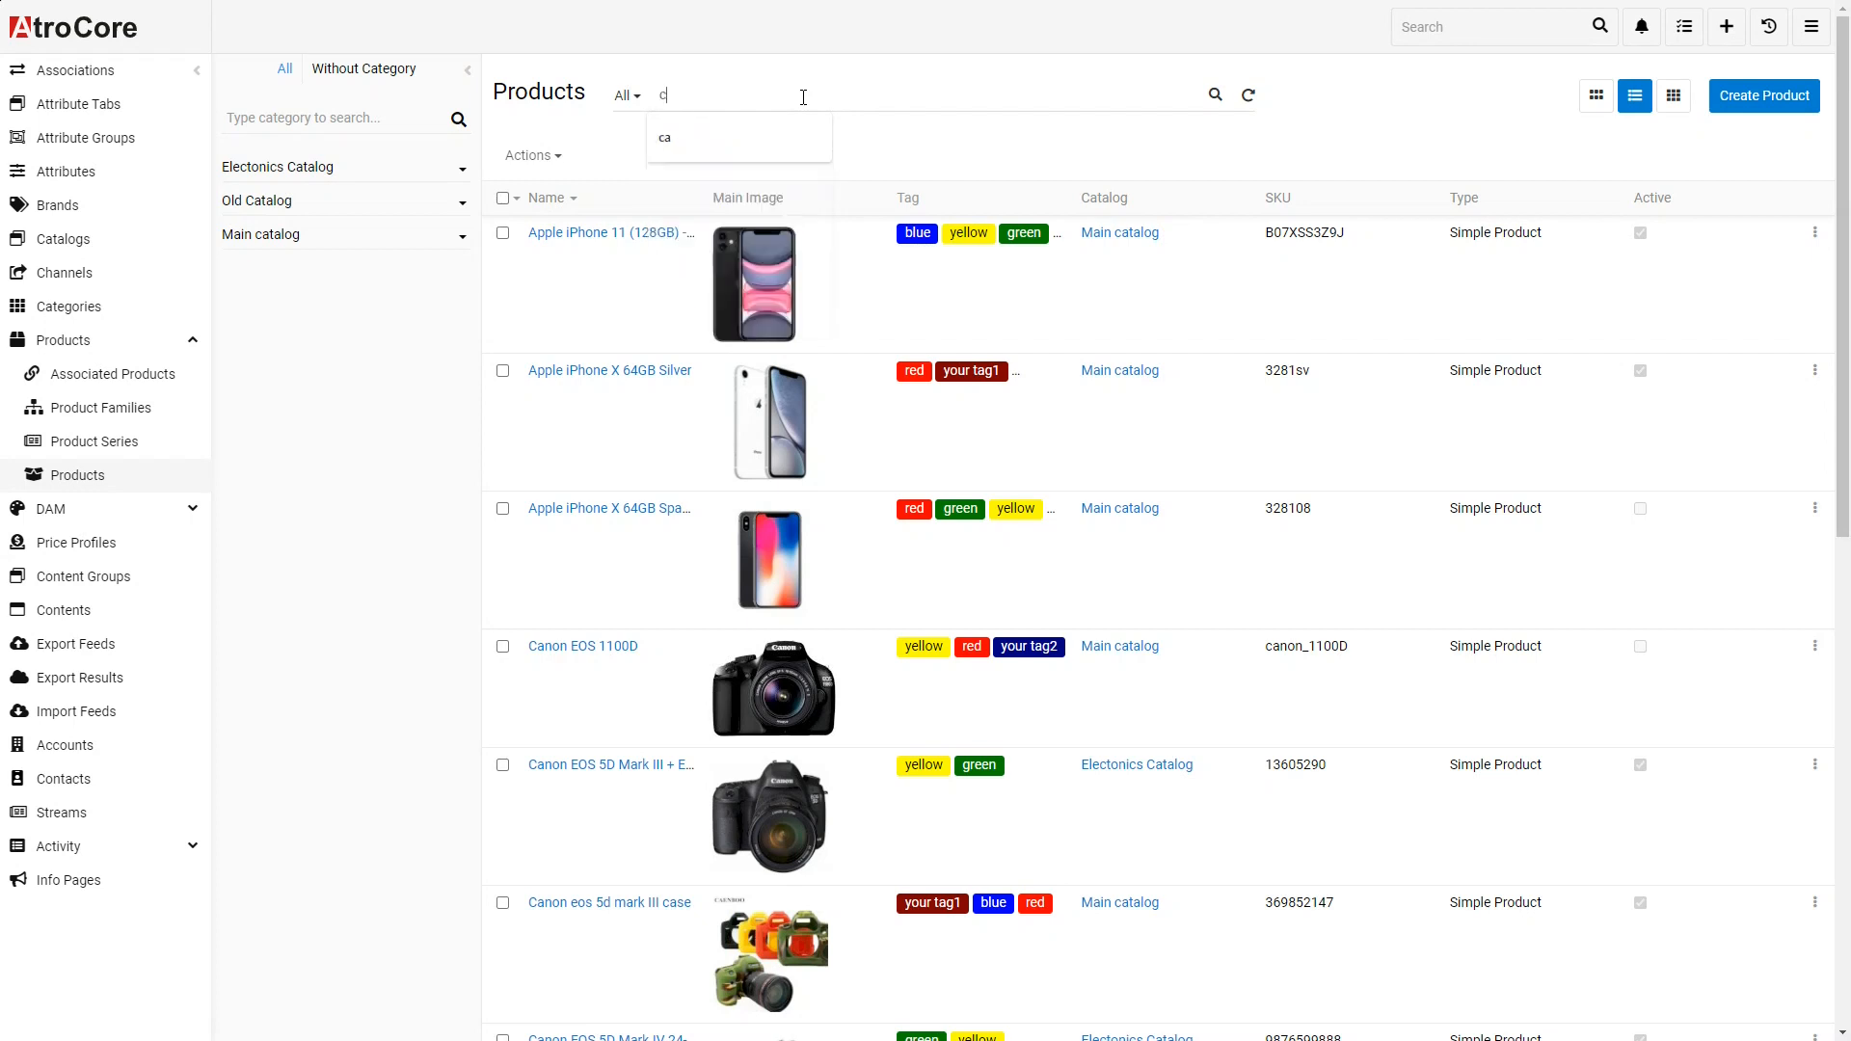
left_click(1214, 94)
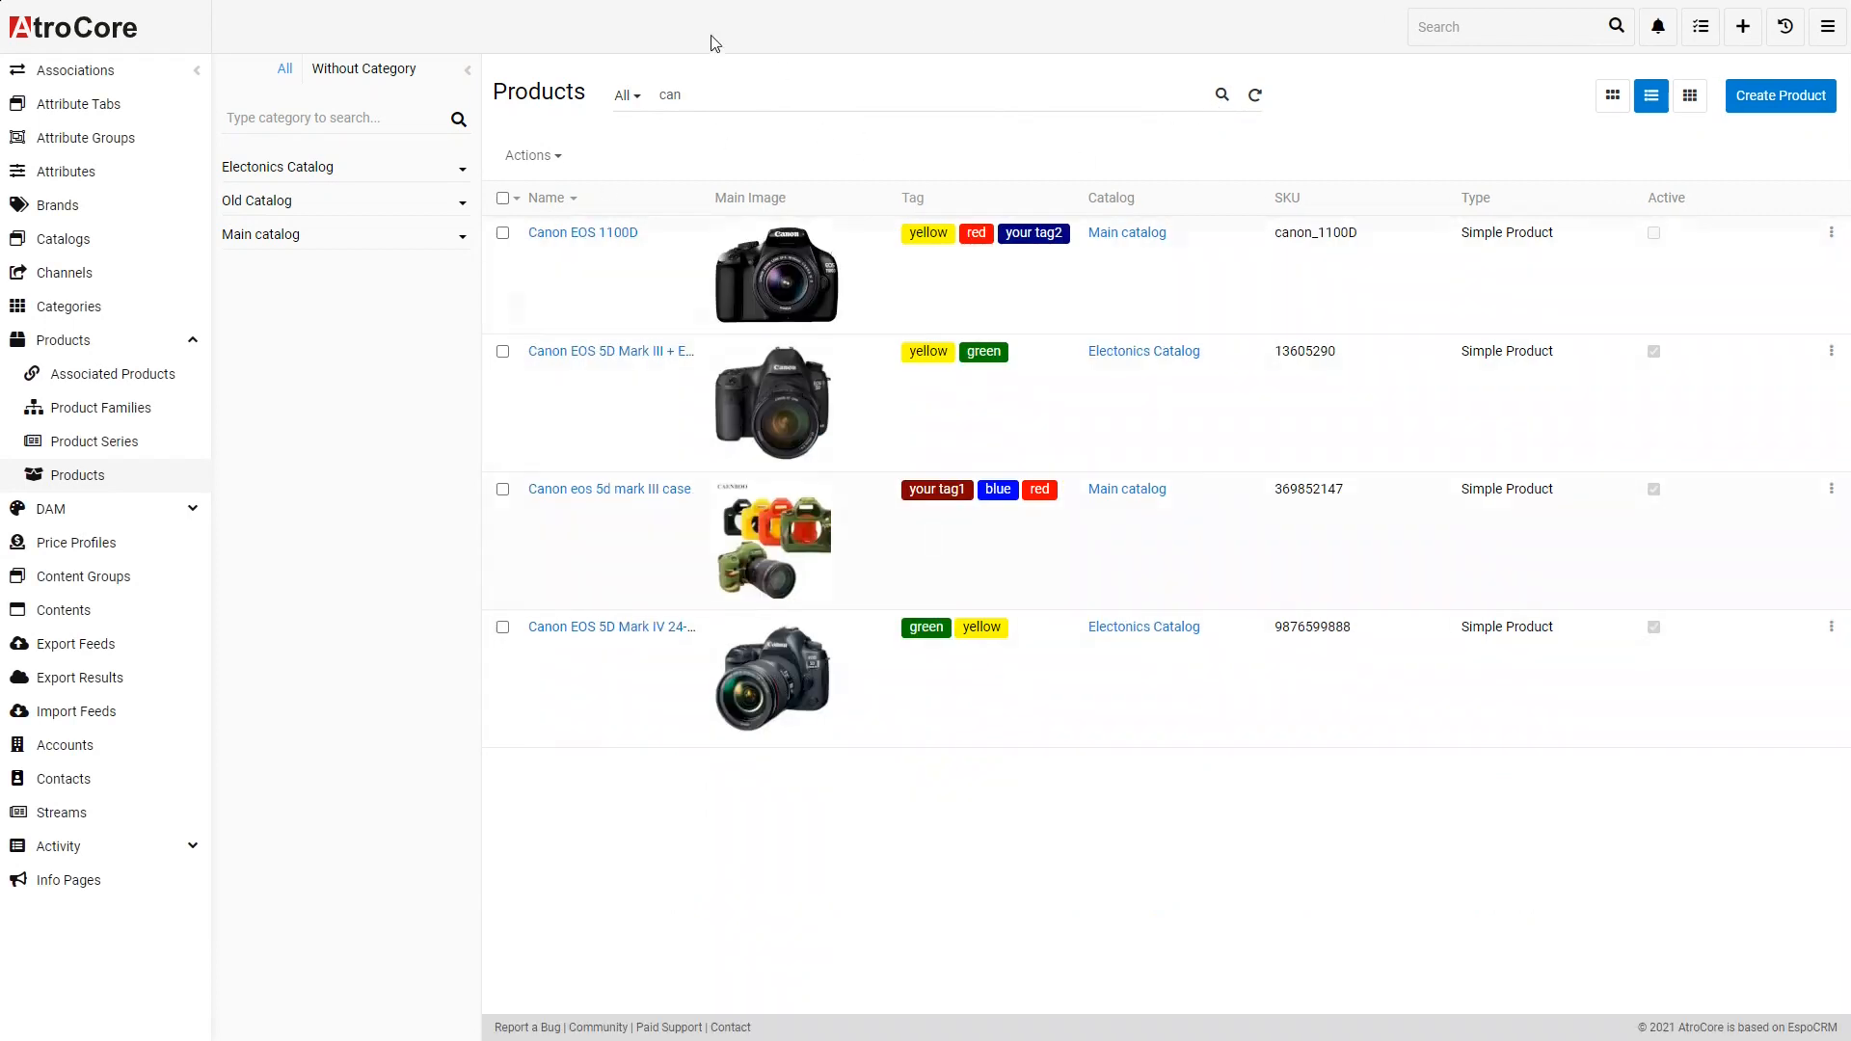
- Replace the product search term with "ano" and run the search
double_click(707, 100)
type("ano")
left_click(1222, 97)
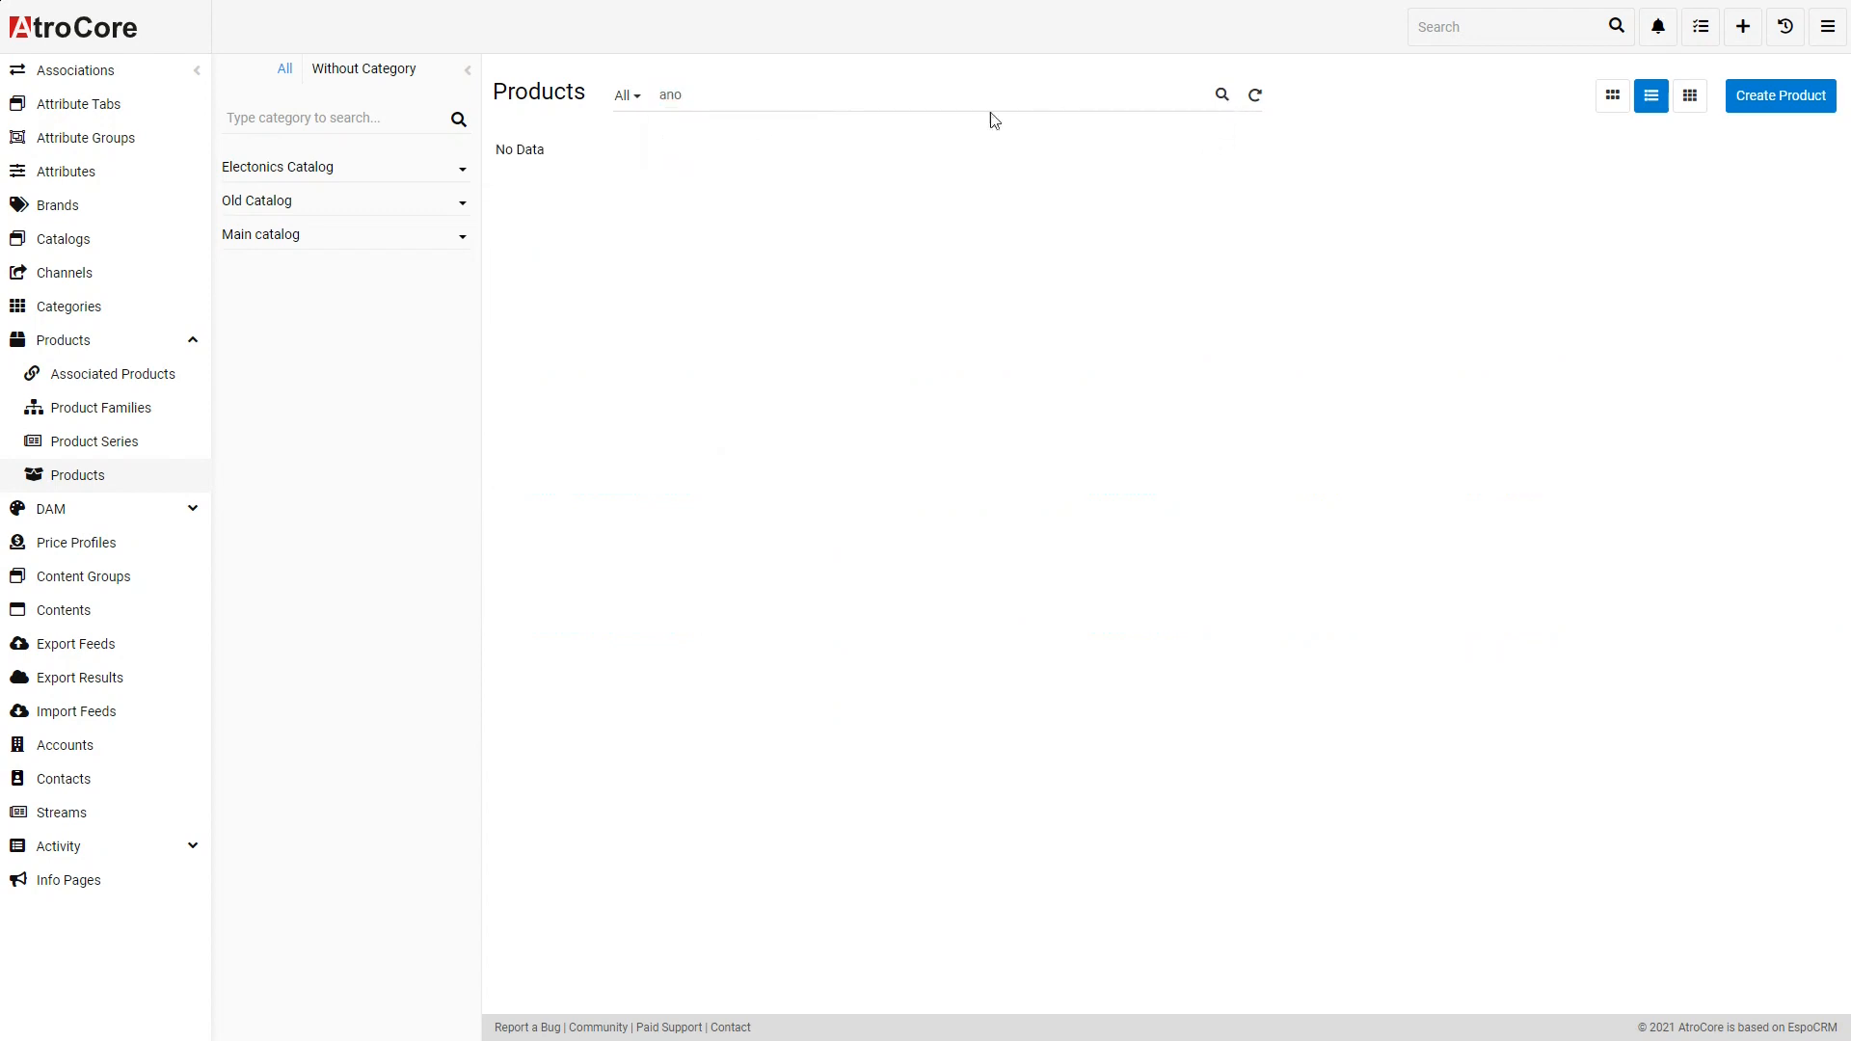
- Search the products with the wildcard term "*ano*" and reset the search
double_click(670, 93)
key("Left")
type("*")
left_click(1222, 97)
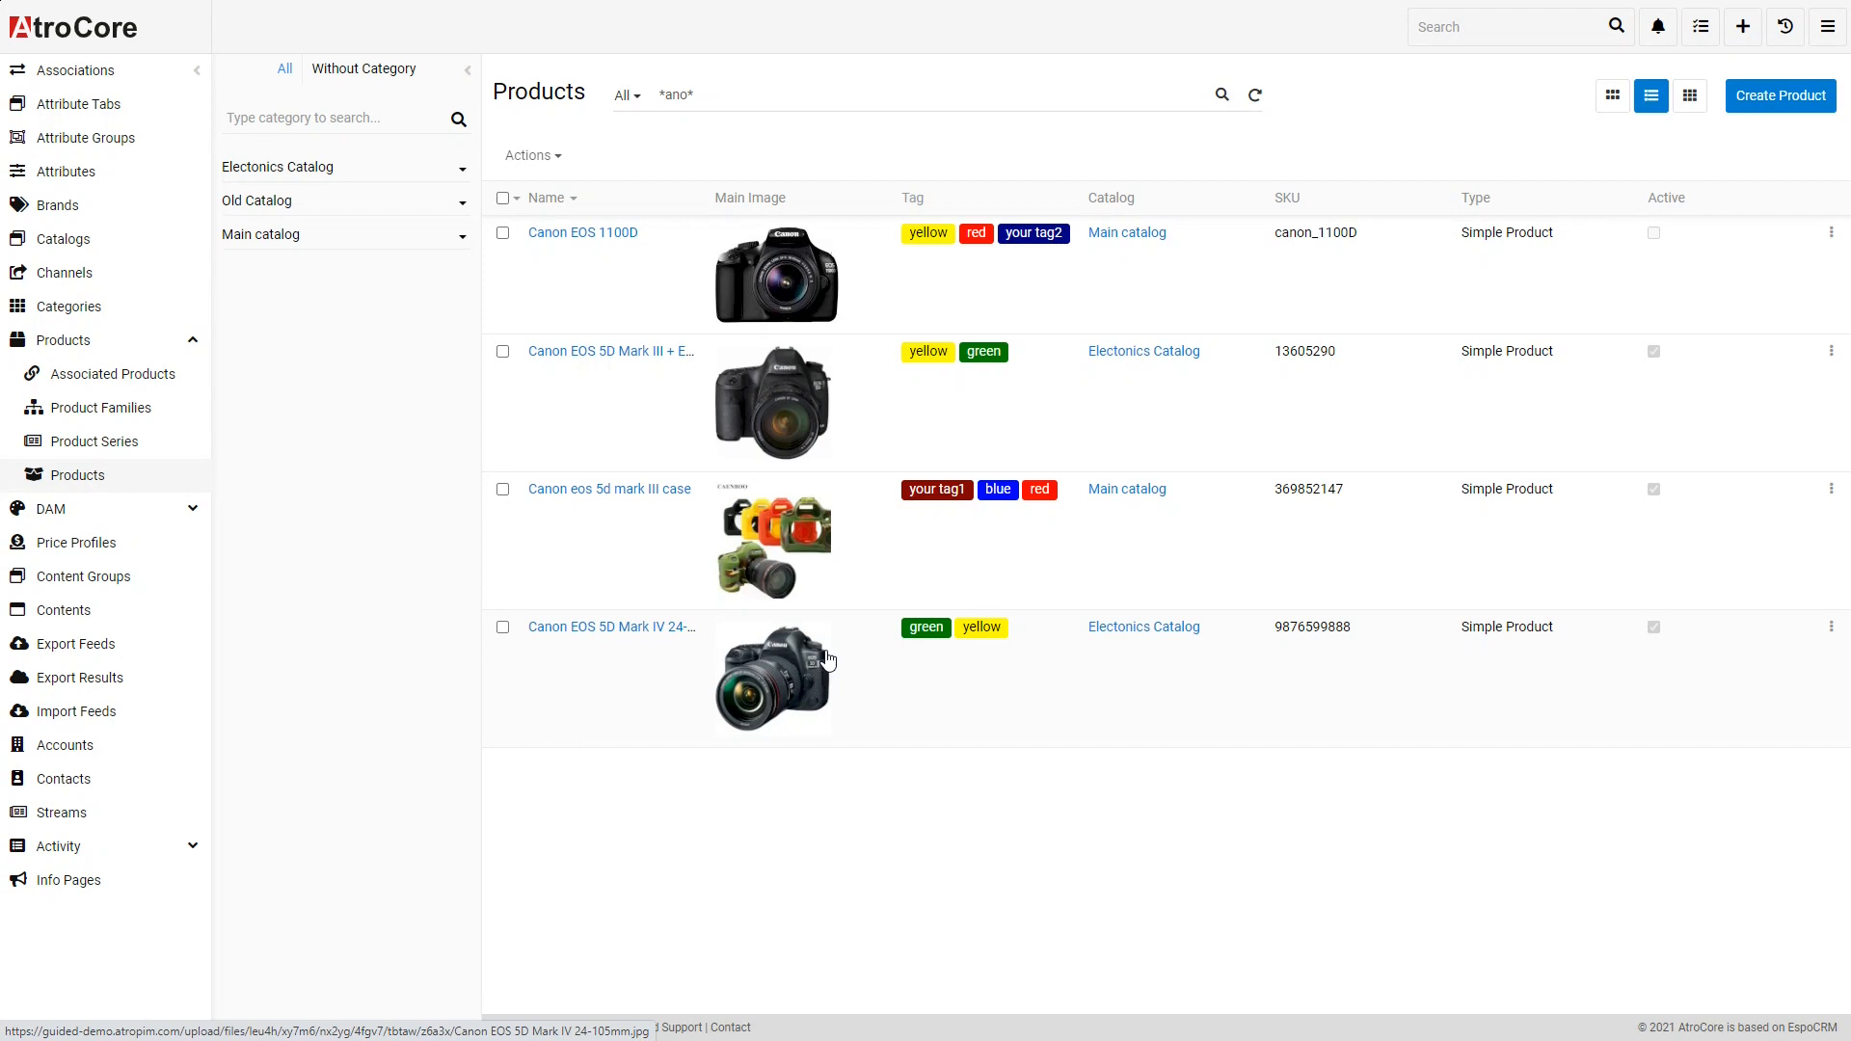
left_click(1254, 97)
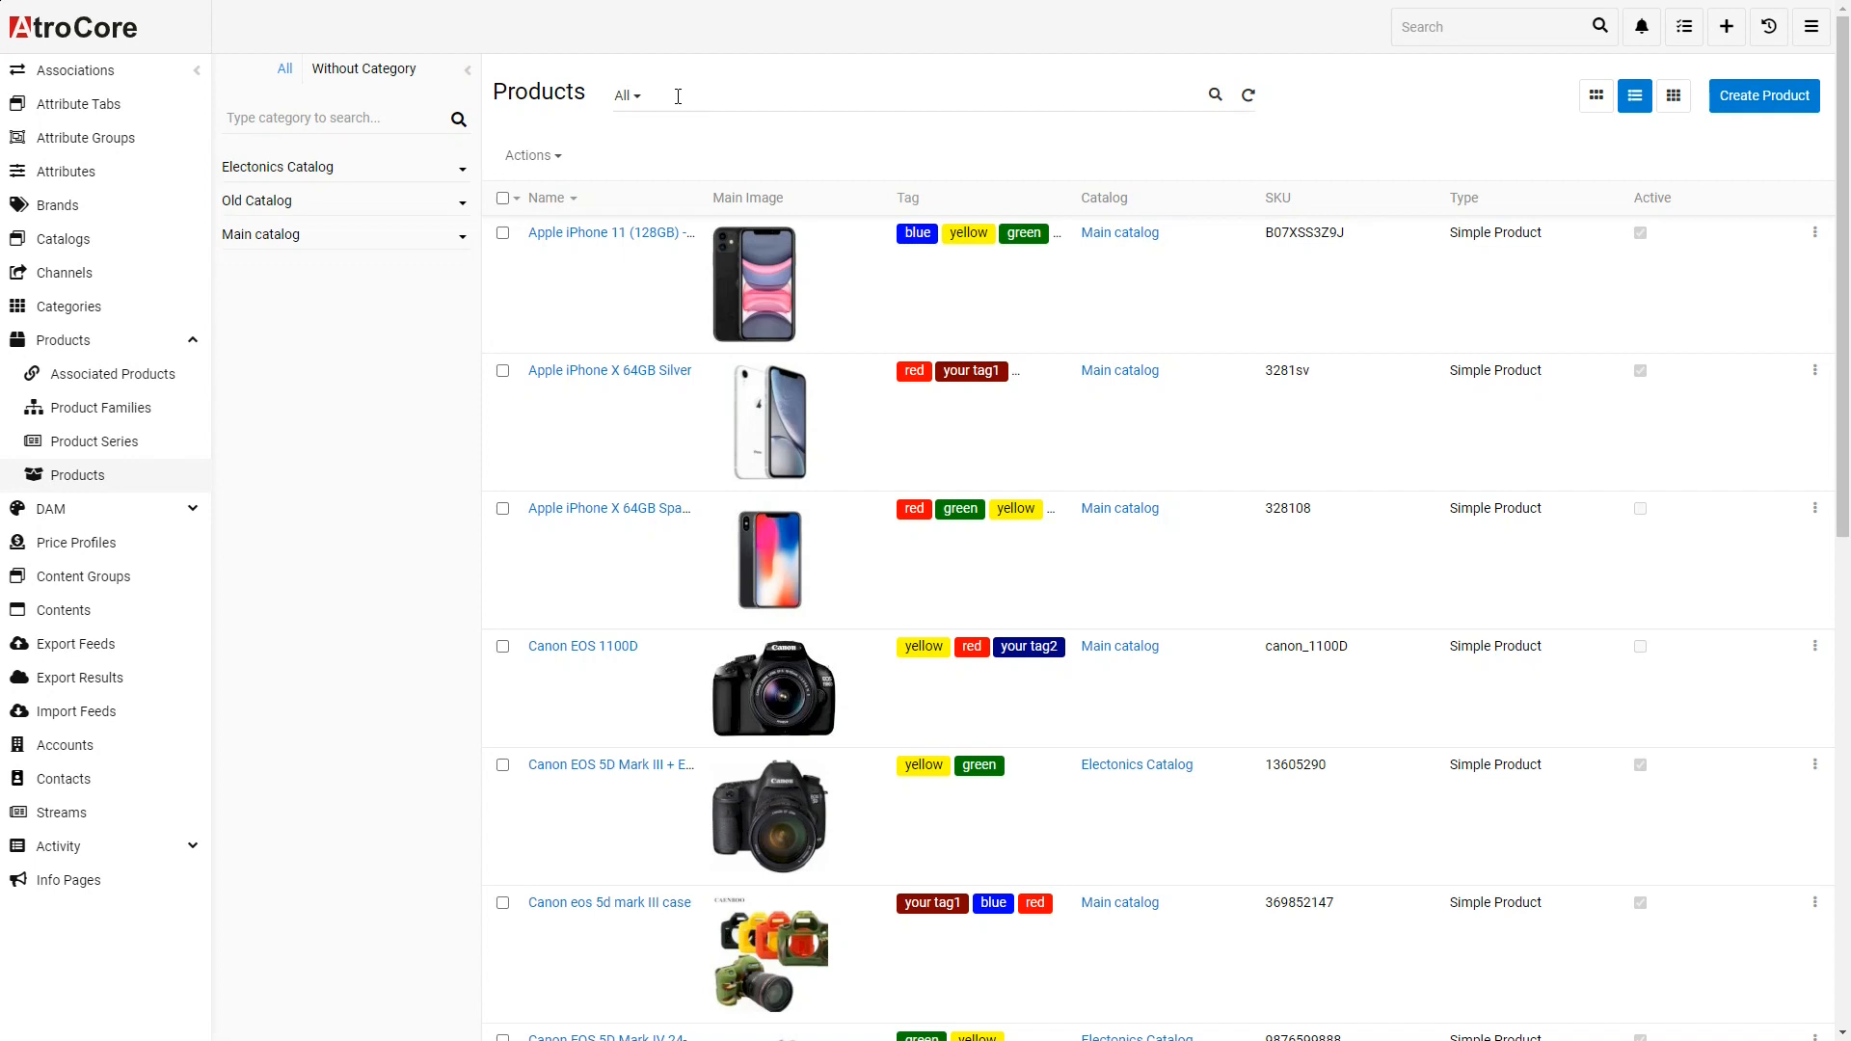
- Run a full-text search of the products for "ft:apple"
left_click(677, 97)
type("ftp")
key("BackSpace")
type(";")
key("BackSpace")
left_click(743, 135)
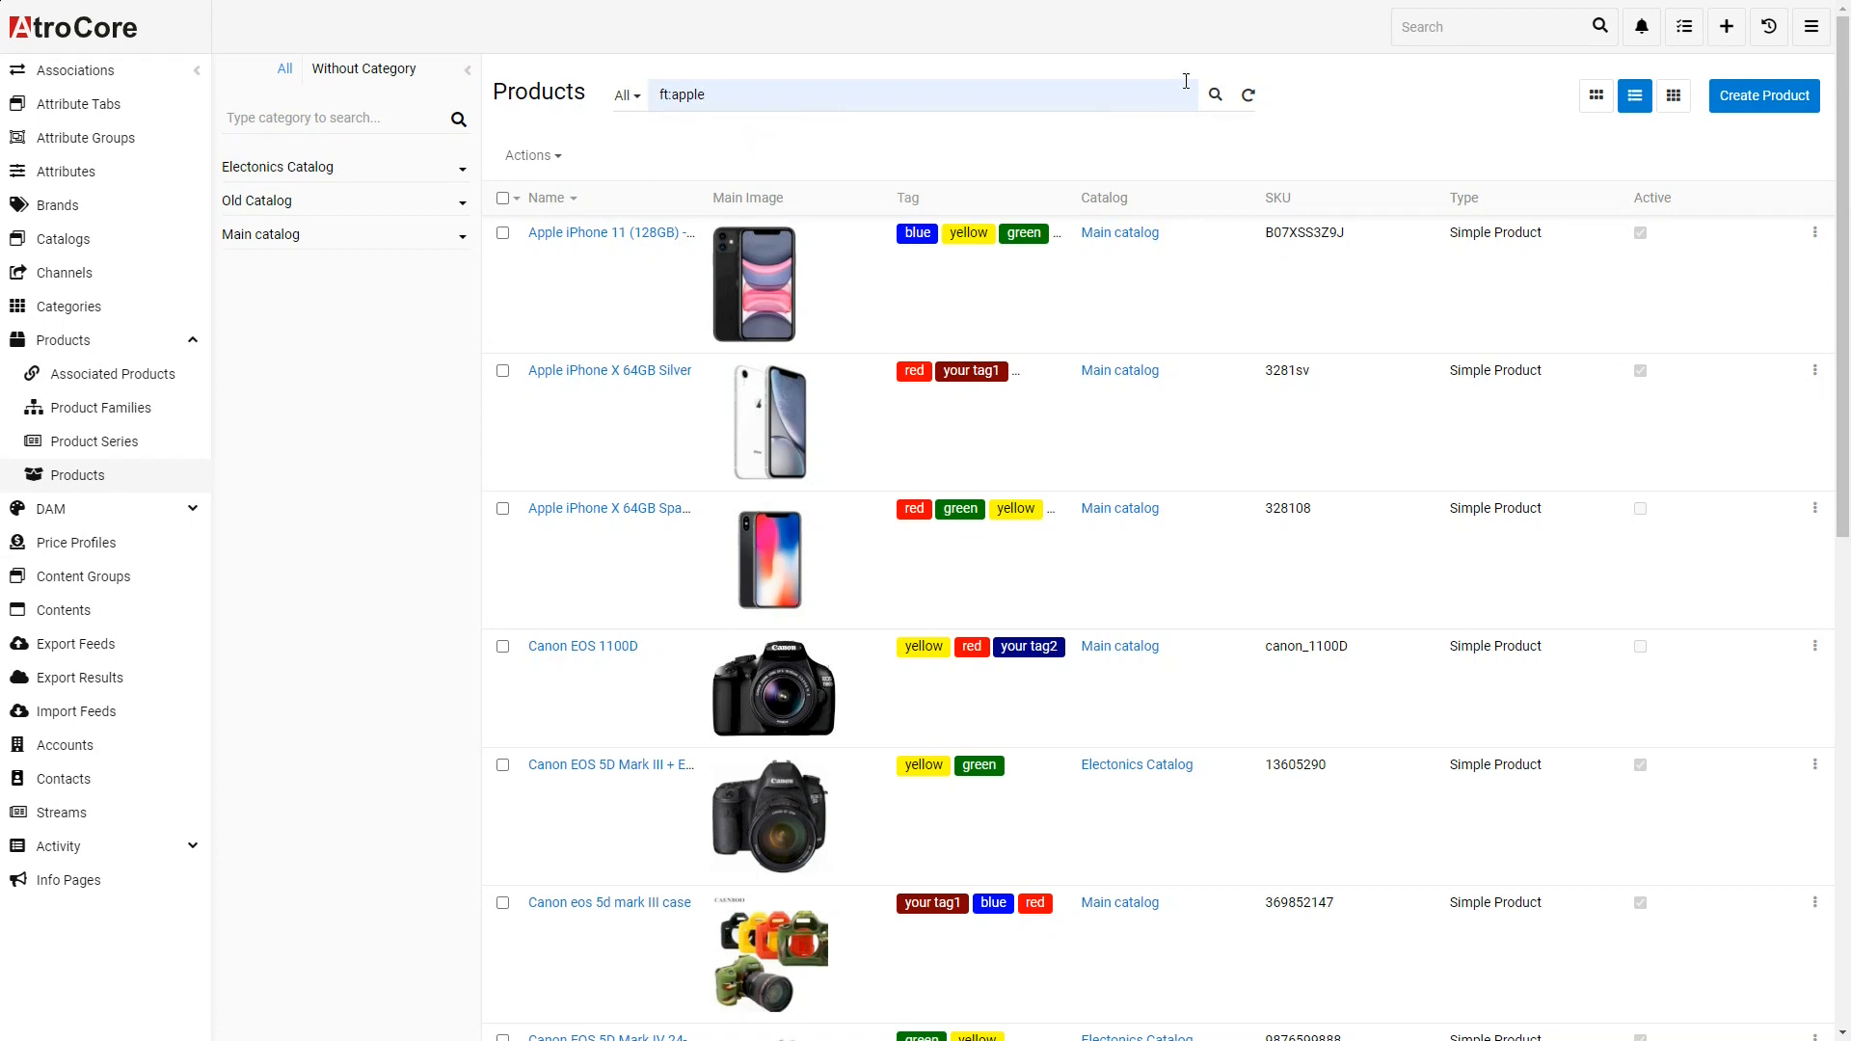
left_click(1214, 94)
- Exclude silver items from the full-text search by using "ft:apple -silver", and reset the search
double_click(753, 94)
left_click(748, 93)
type("-")
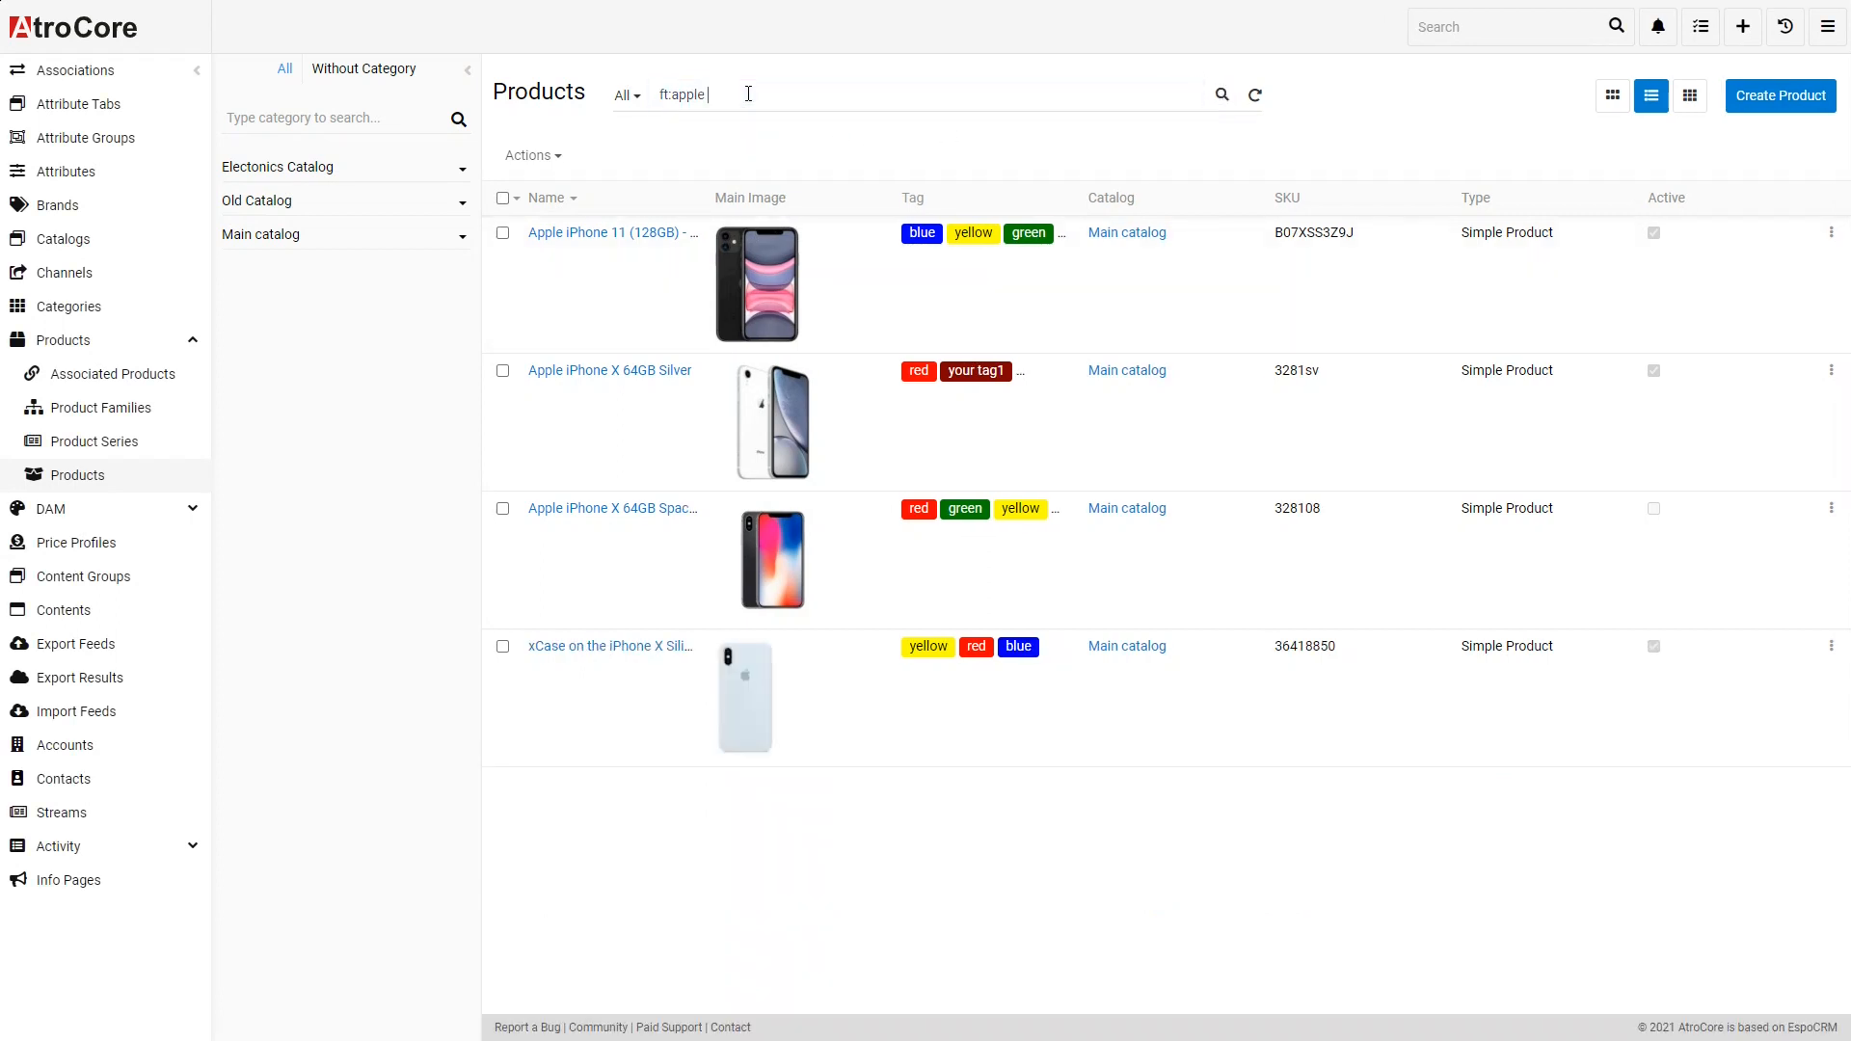
type("silver")
left_click(1226, 95)
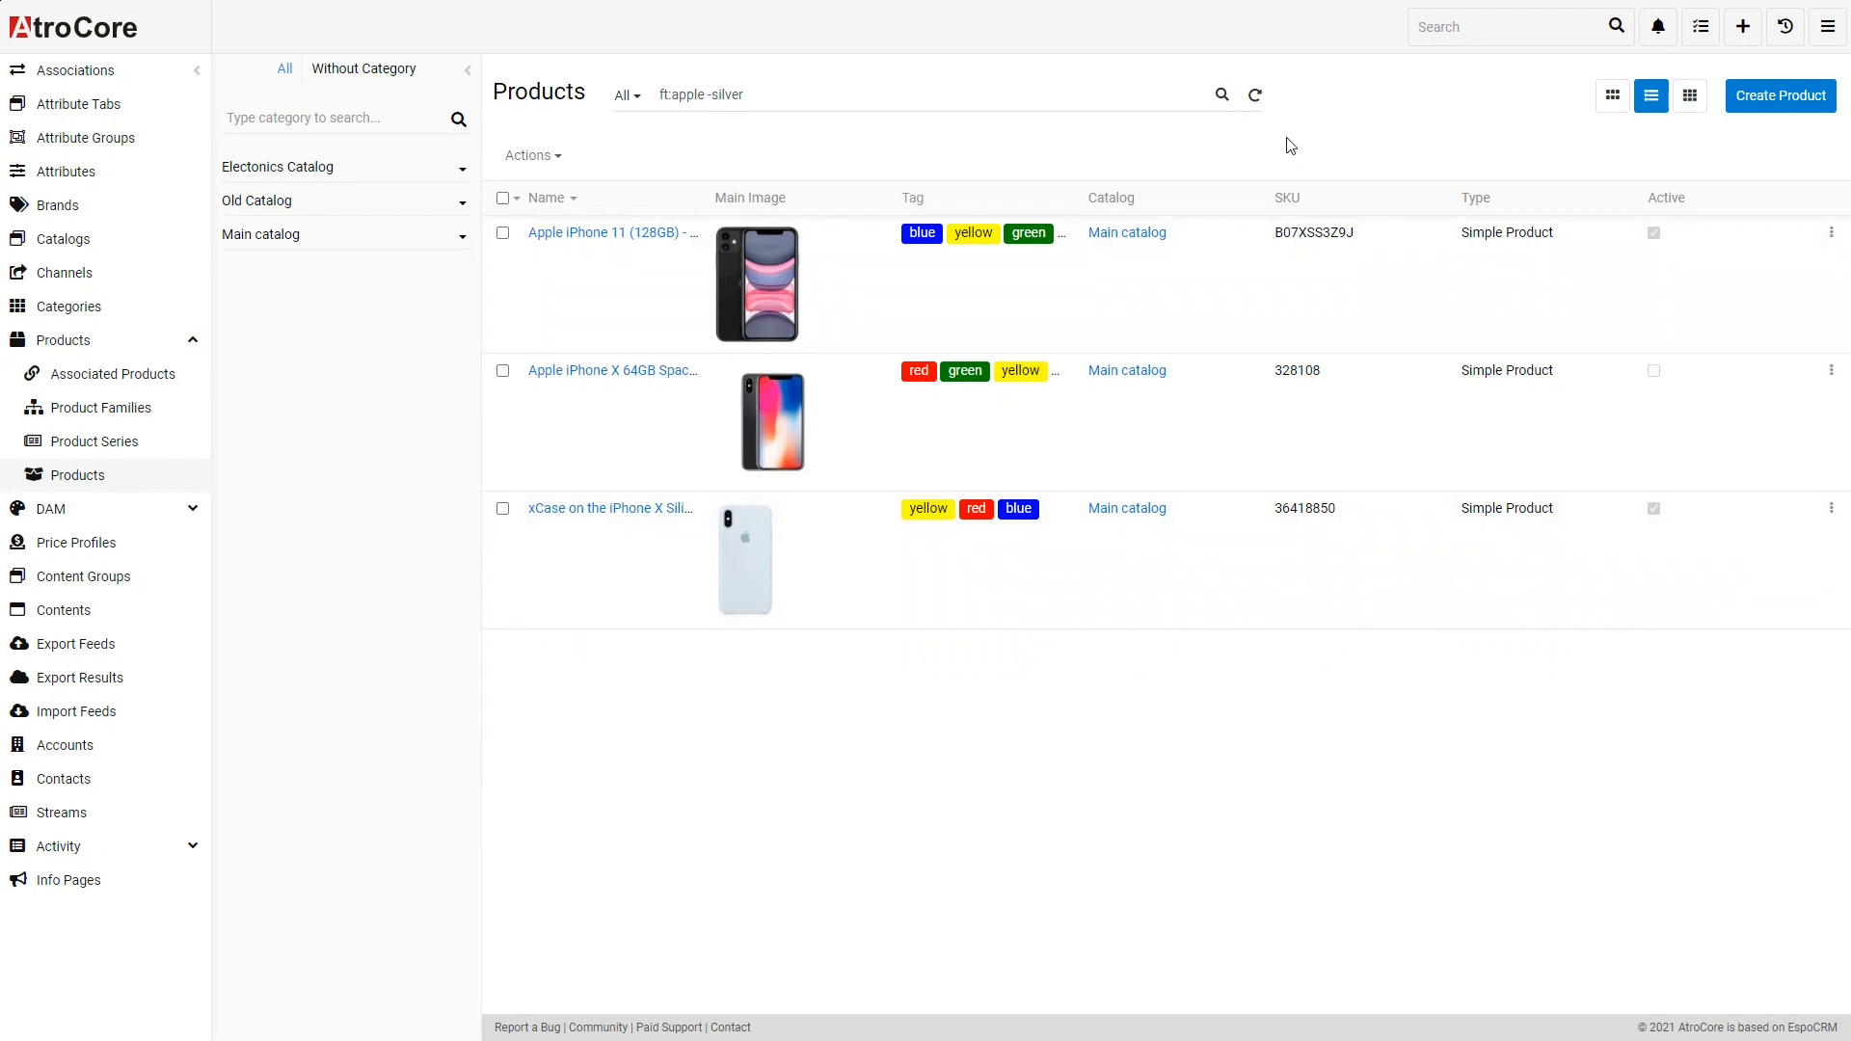
left_click(1256, 95)
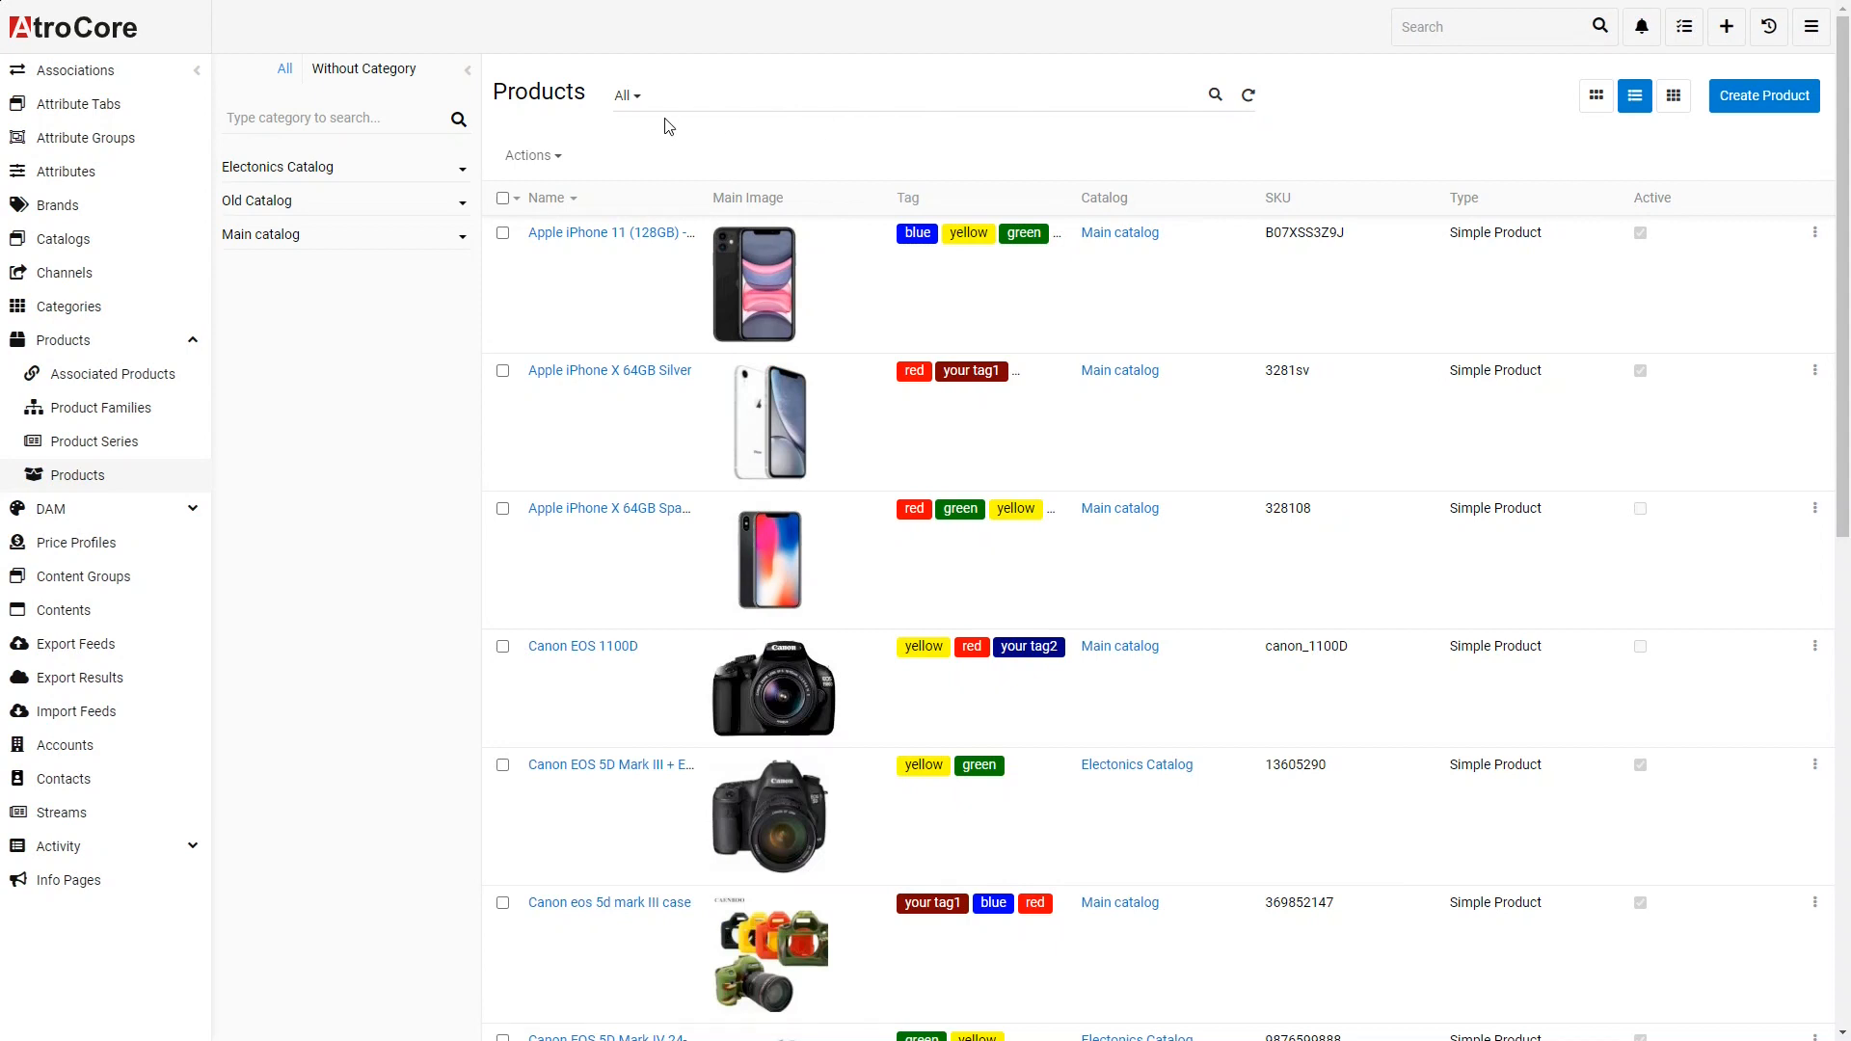
- Add a Product Status filter to the product list, set it to Any Of Reviewed, and apply it
left_click(636, 103)
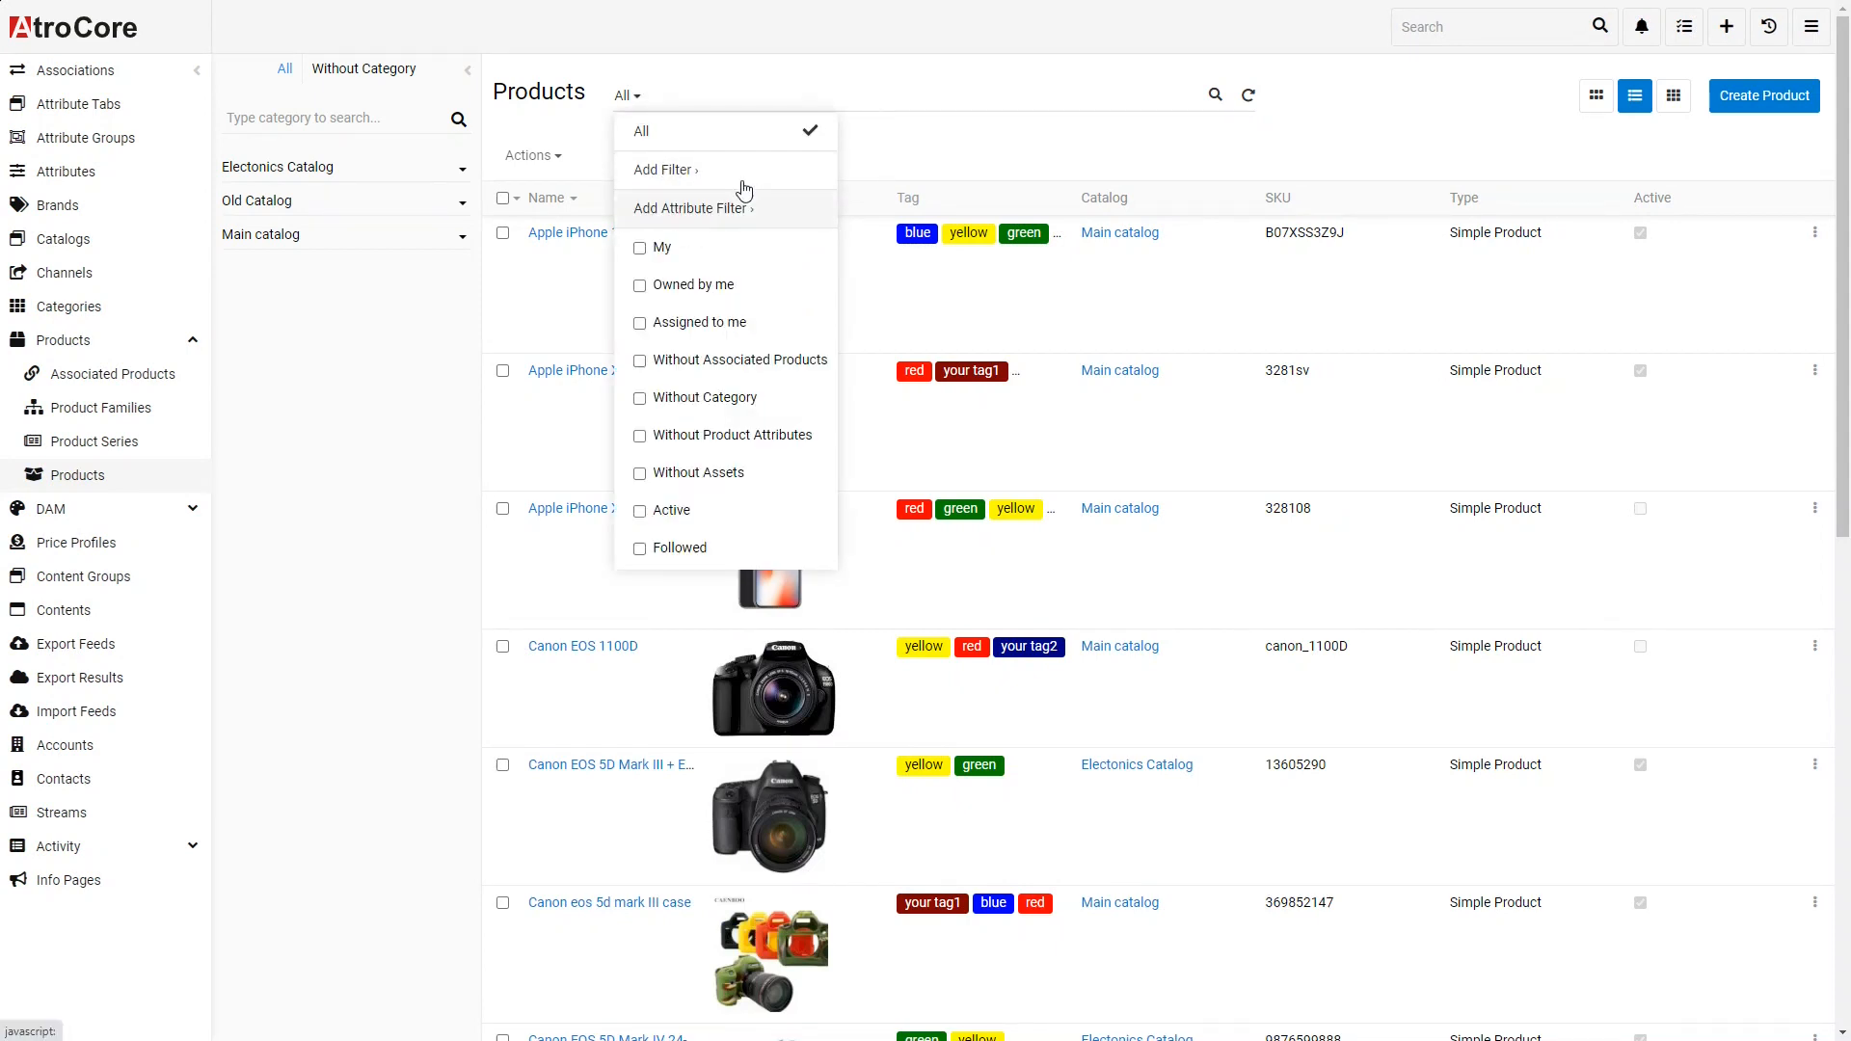
mouse_move(740, 188)
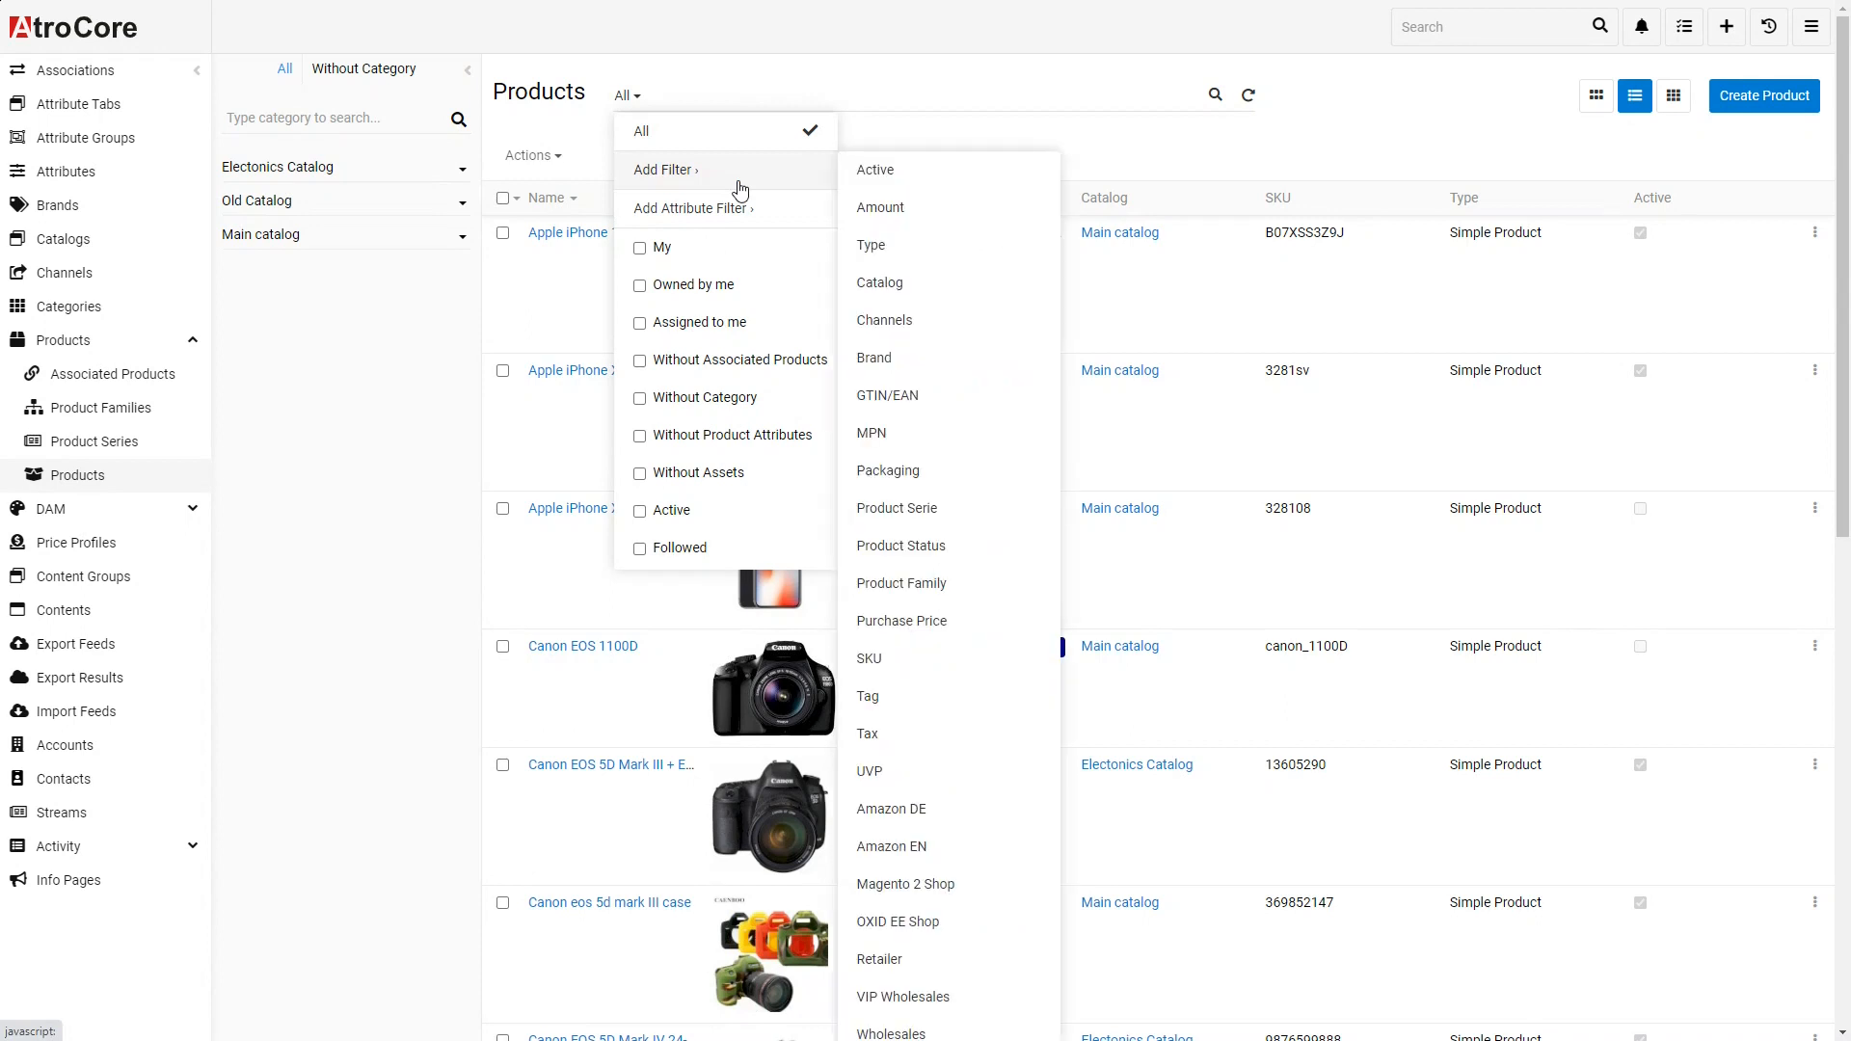
left_click(739, 182)
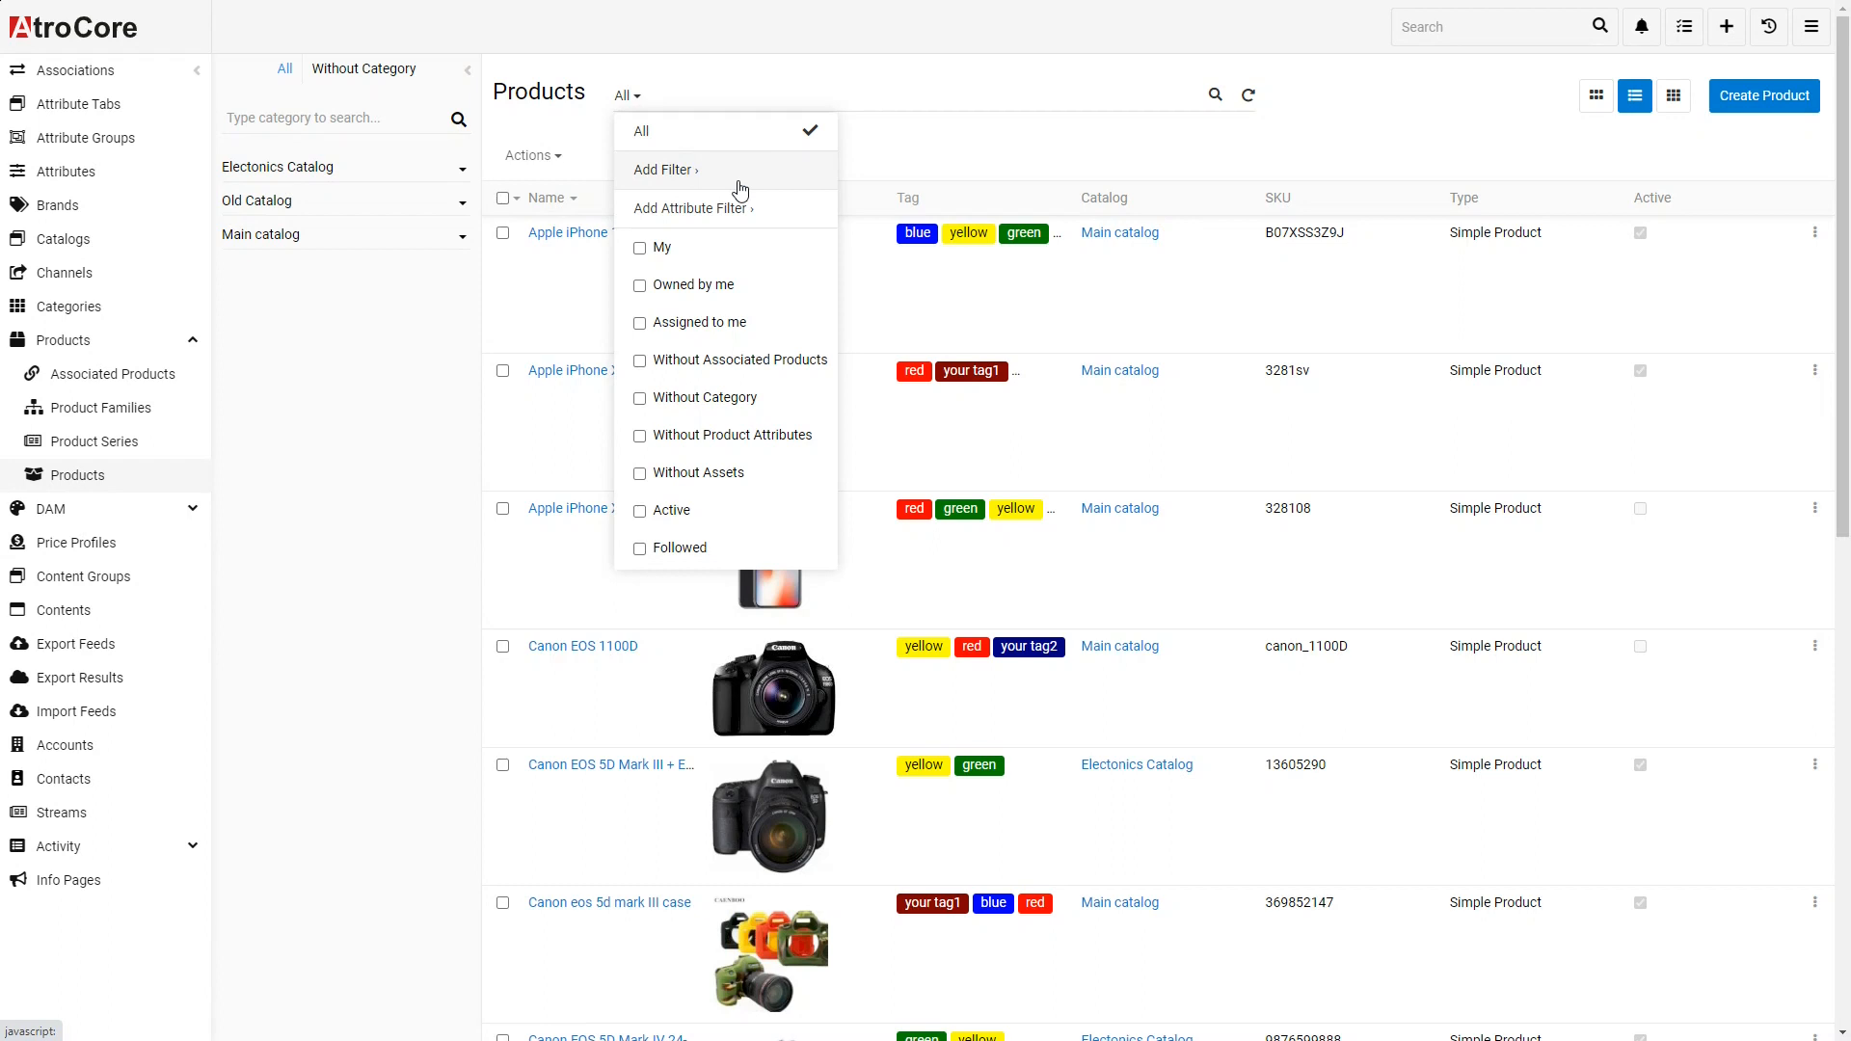
left_click(741, 188)
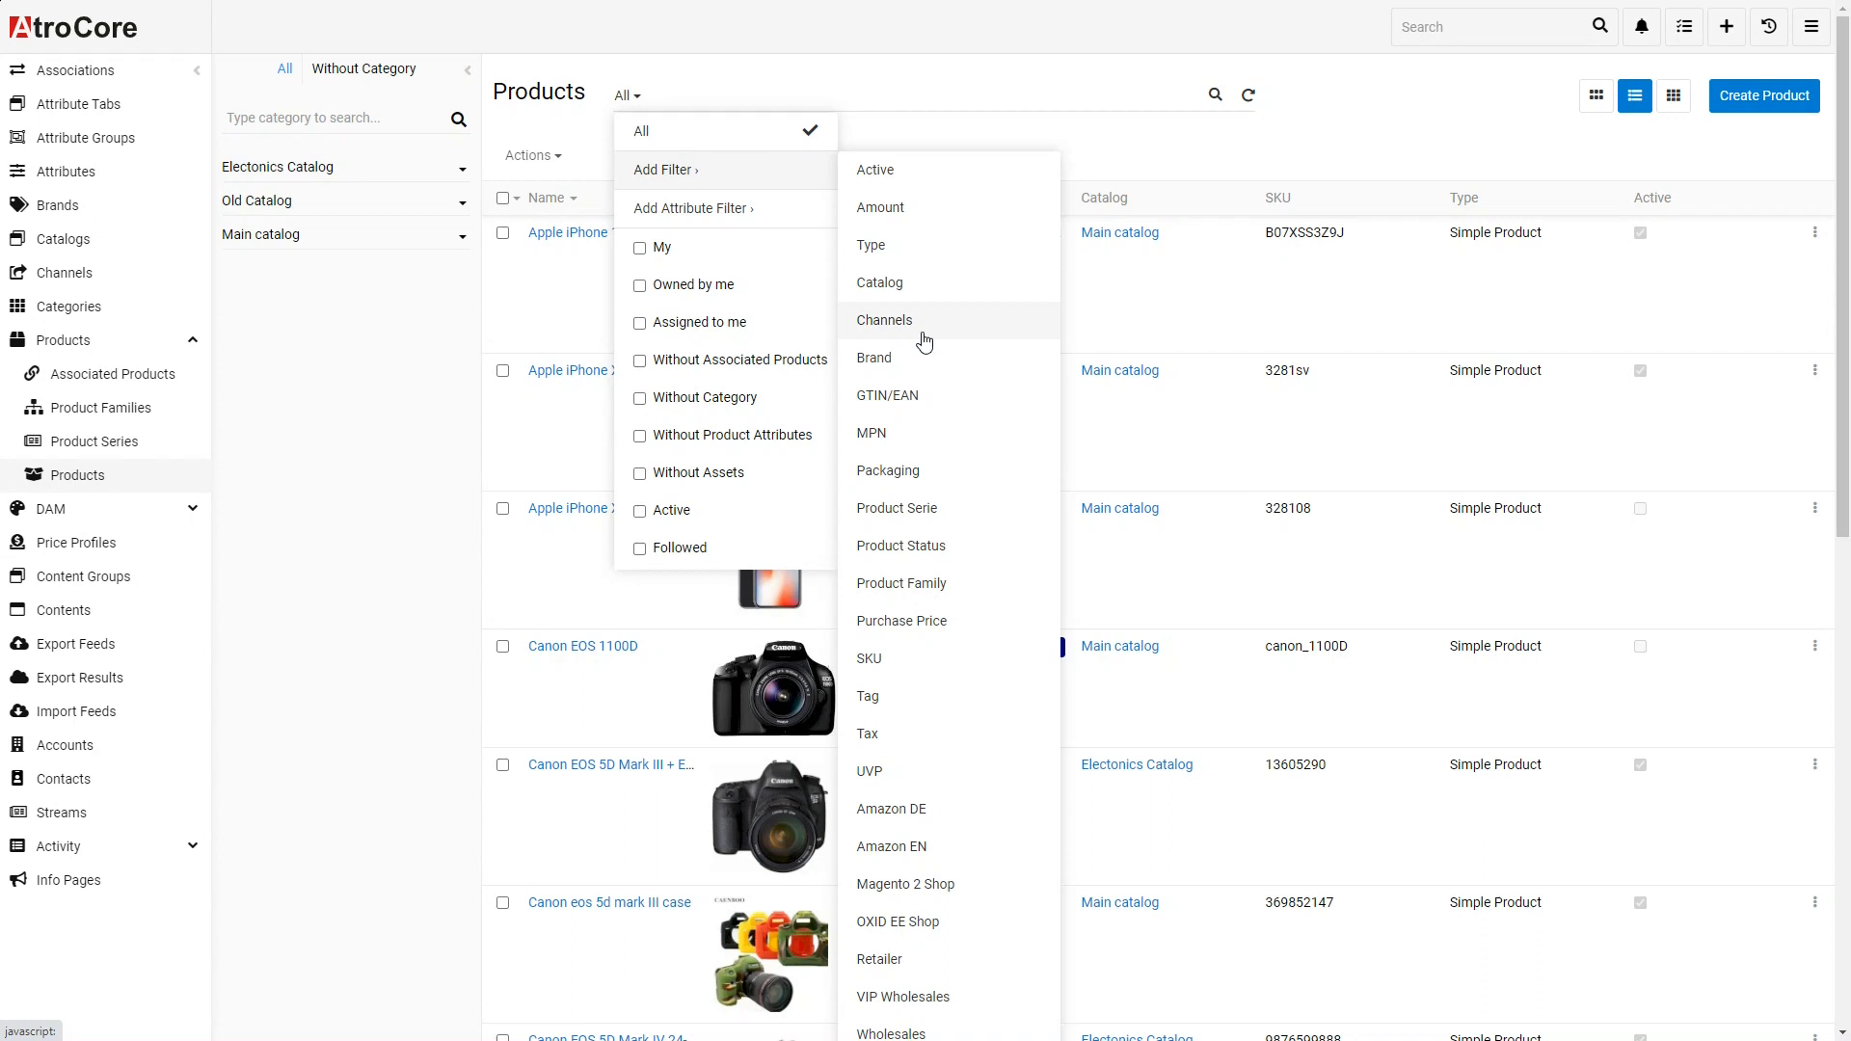
left_click(901, 546)
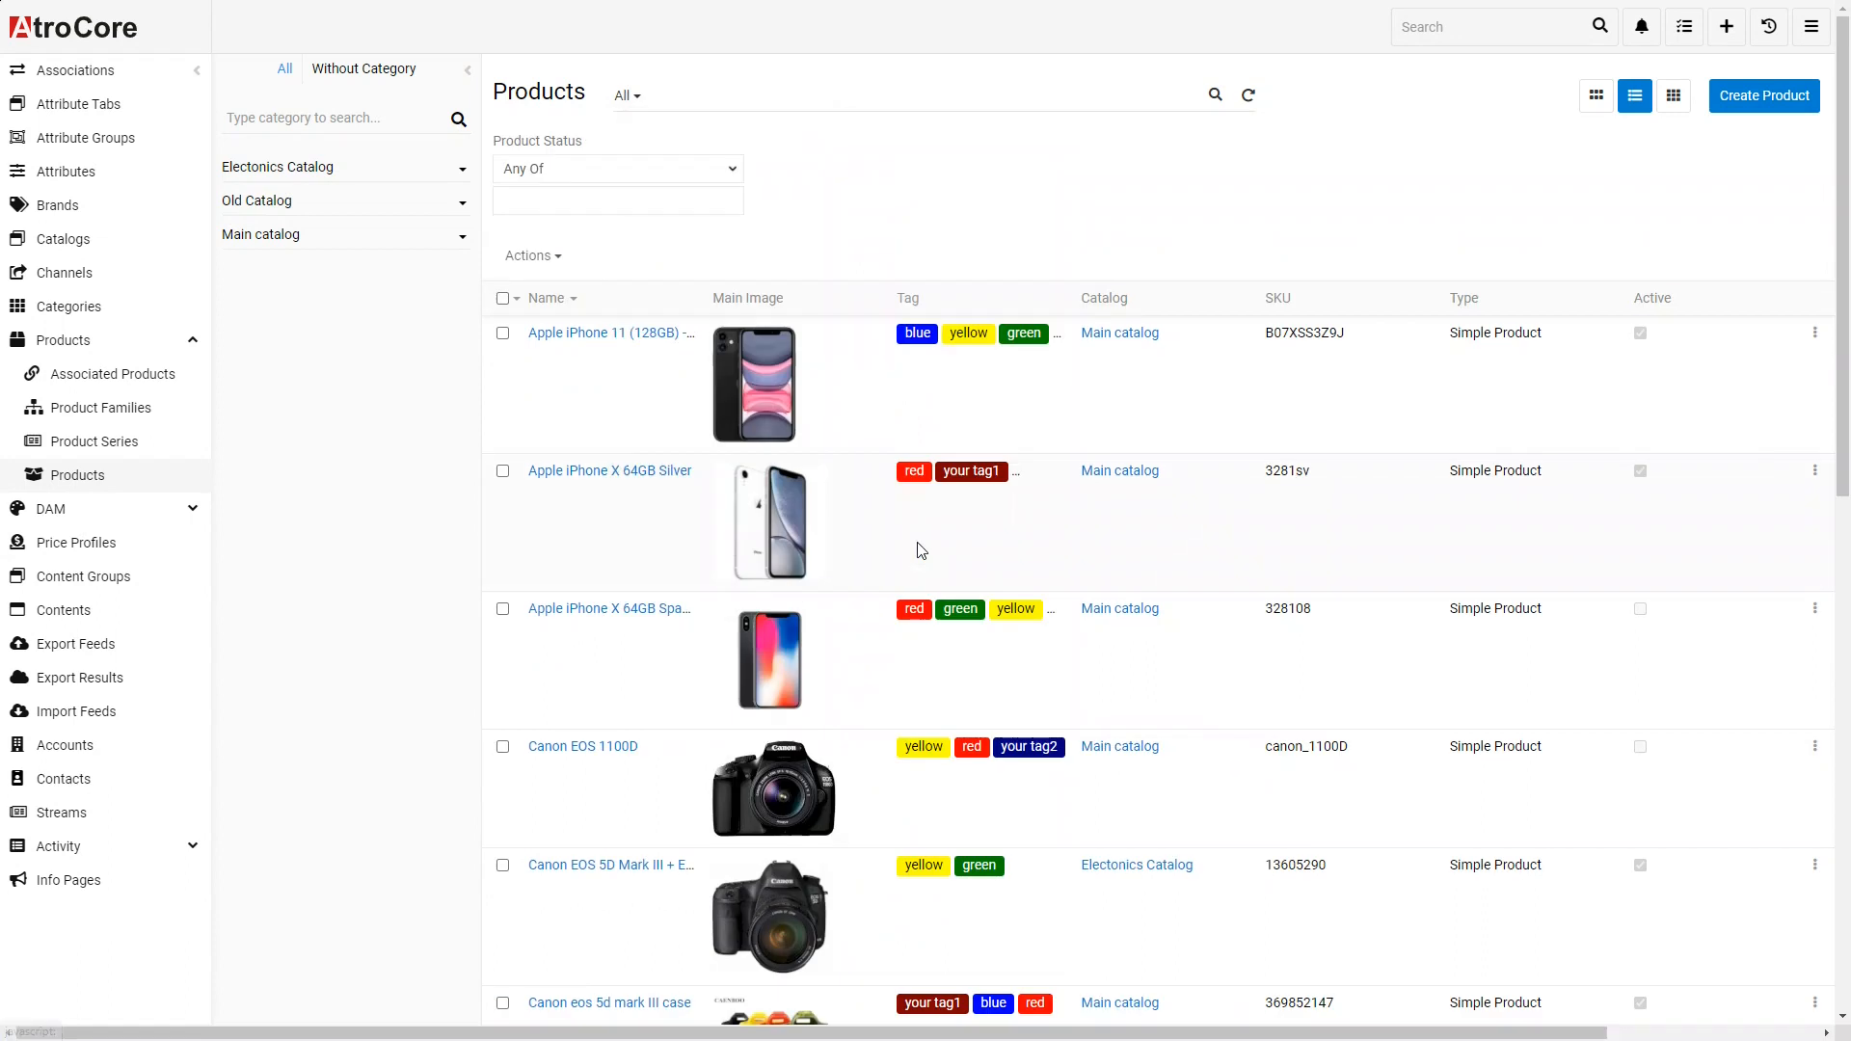
left_click(590, 170)
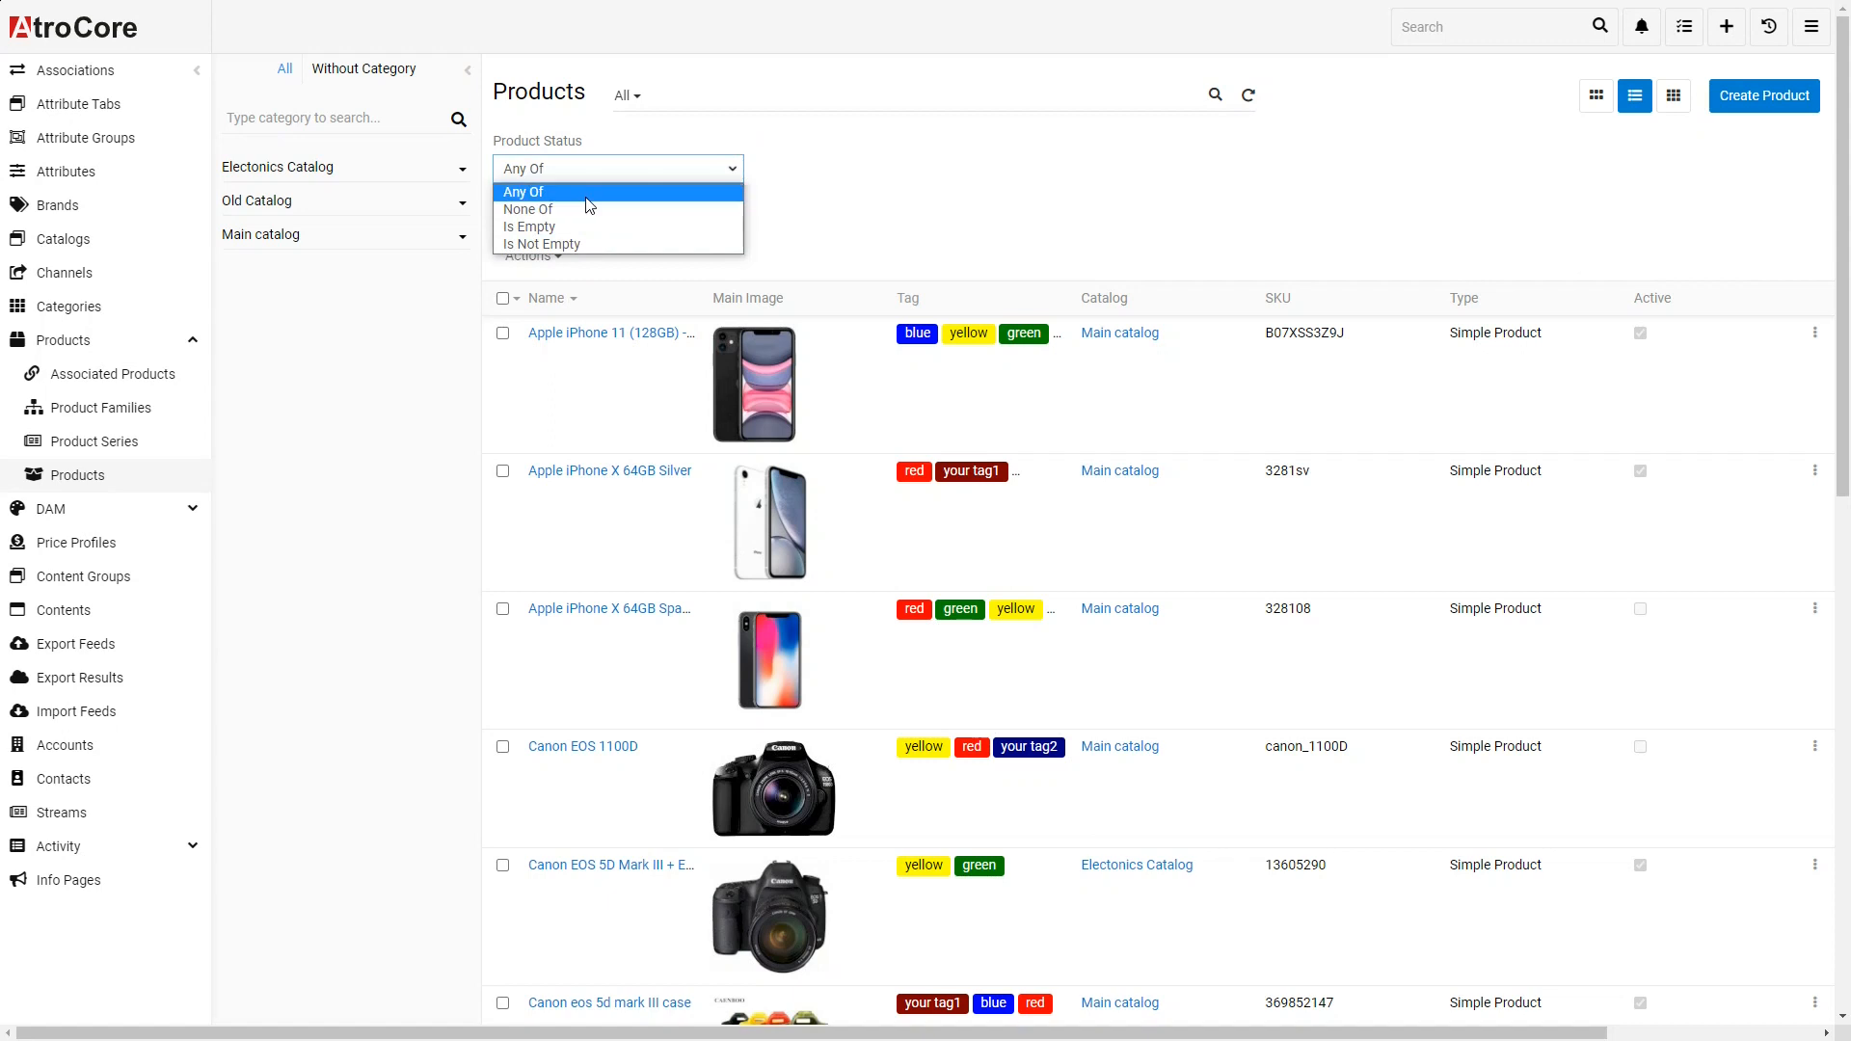
left_click(589, 189)
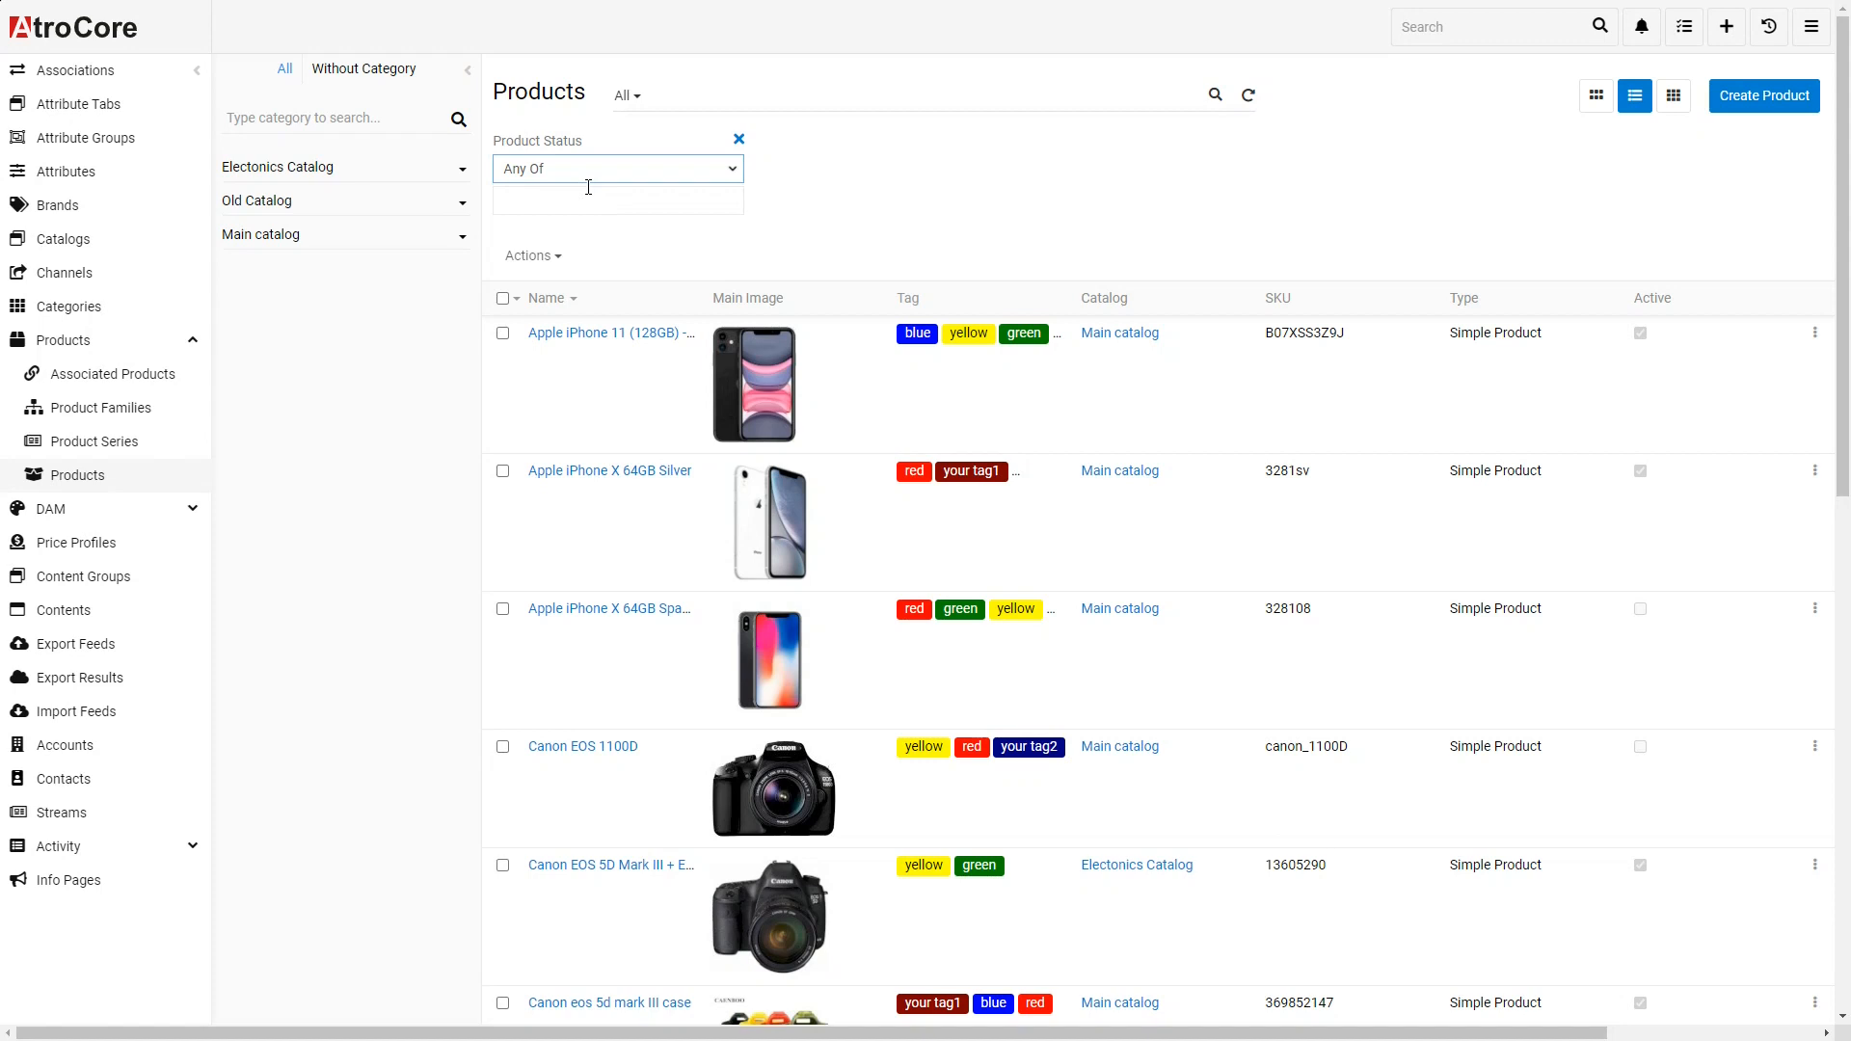
left_click(563, 200)
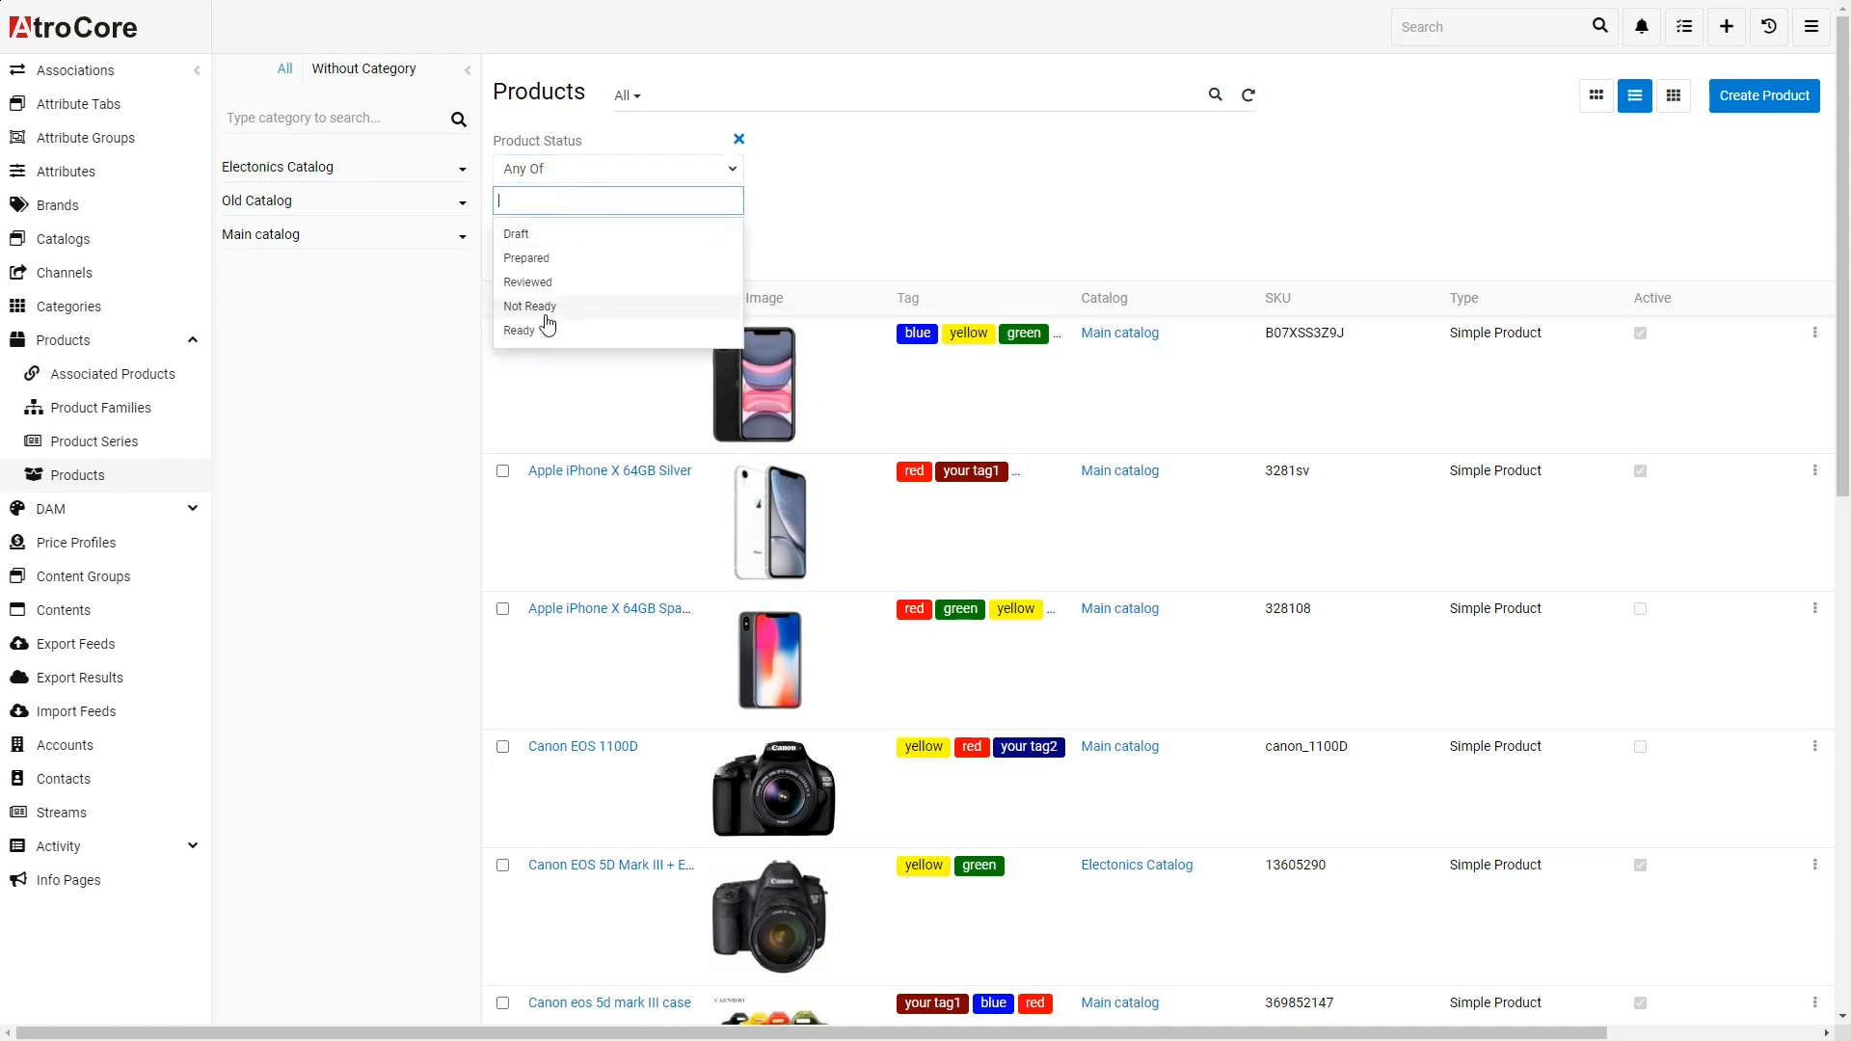
left_click(545, 281)
left_click(1215, 94)
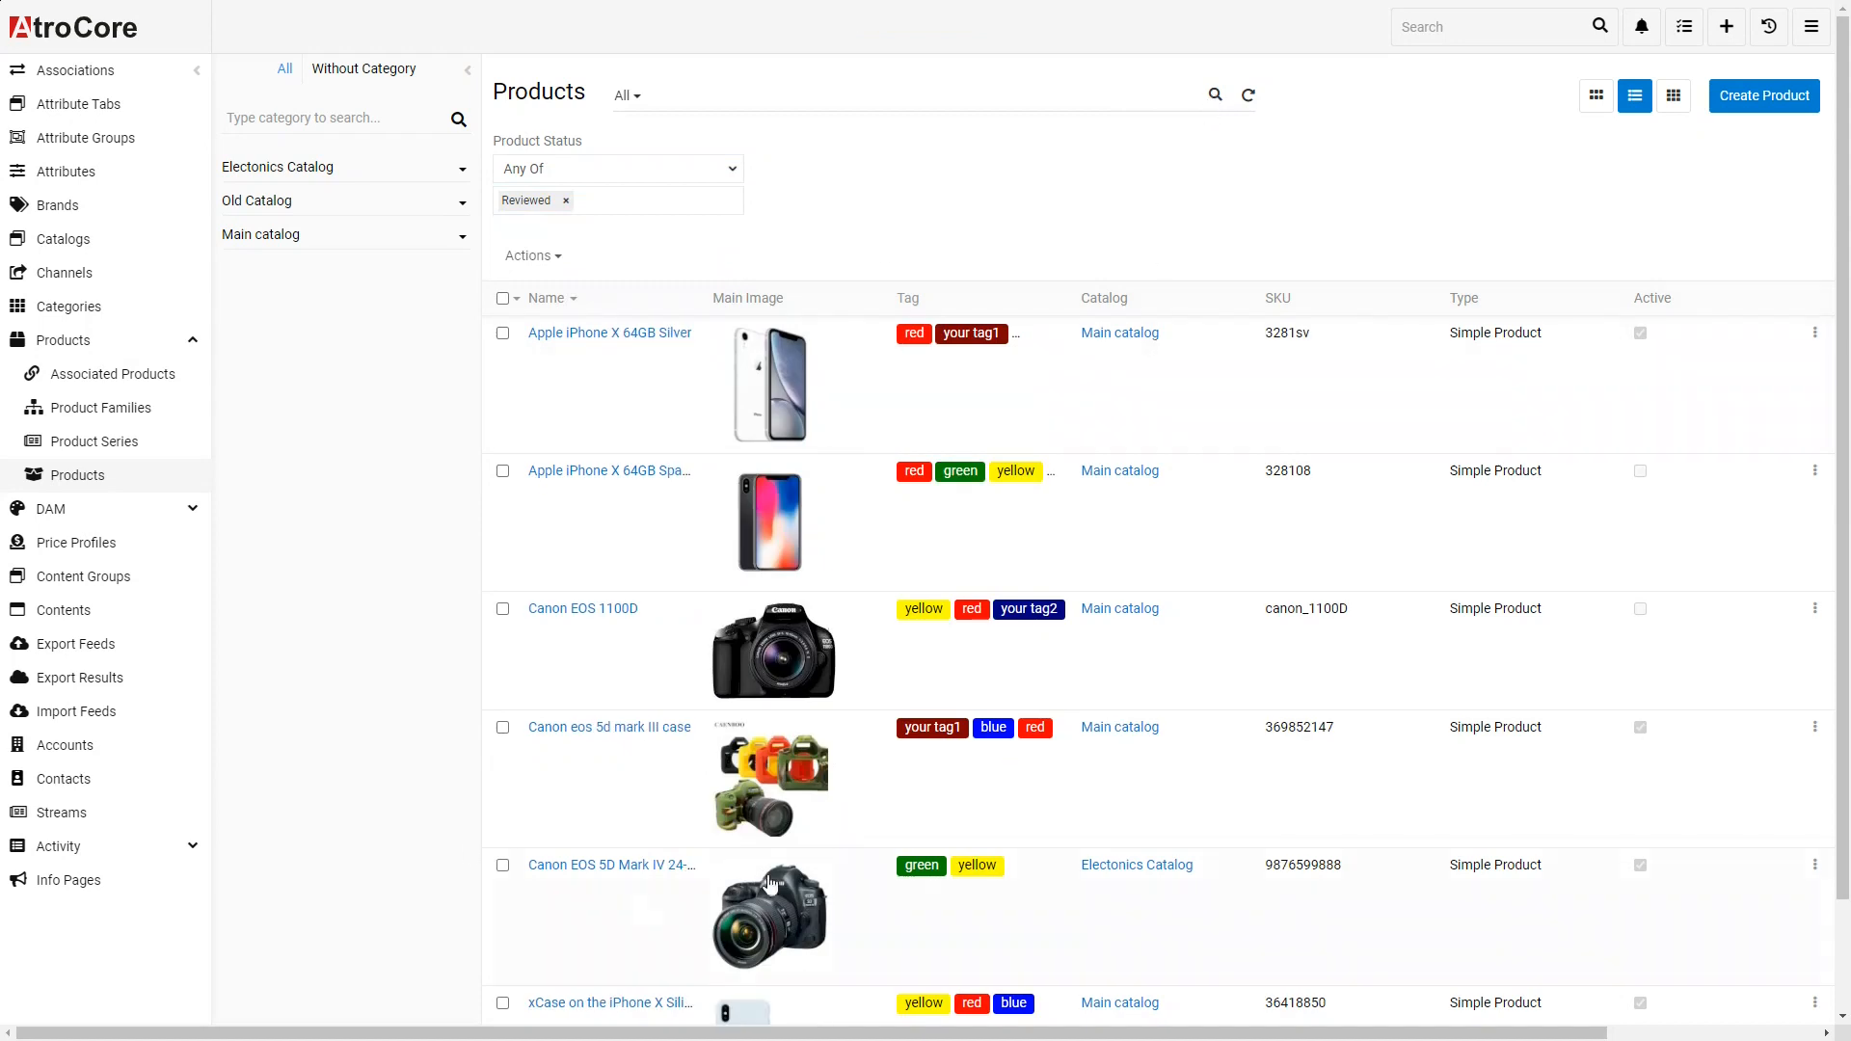
scroll(591, 593, "down", 2)
scroll(592, 585, "up", 2)
- Add two Brand filters to the product list alongside the Product Status filter
left_click(632, 103)
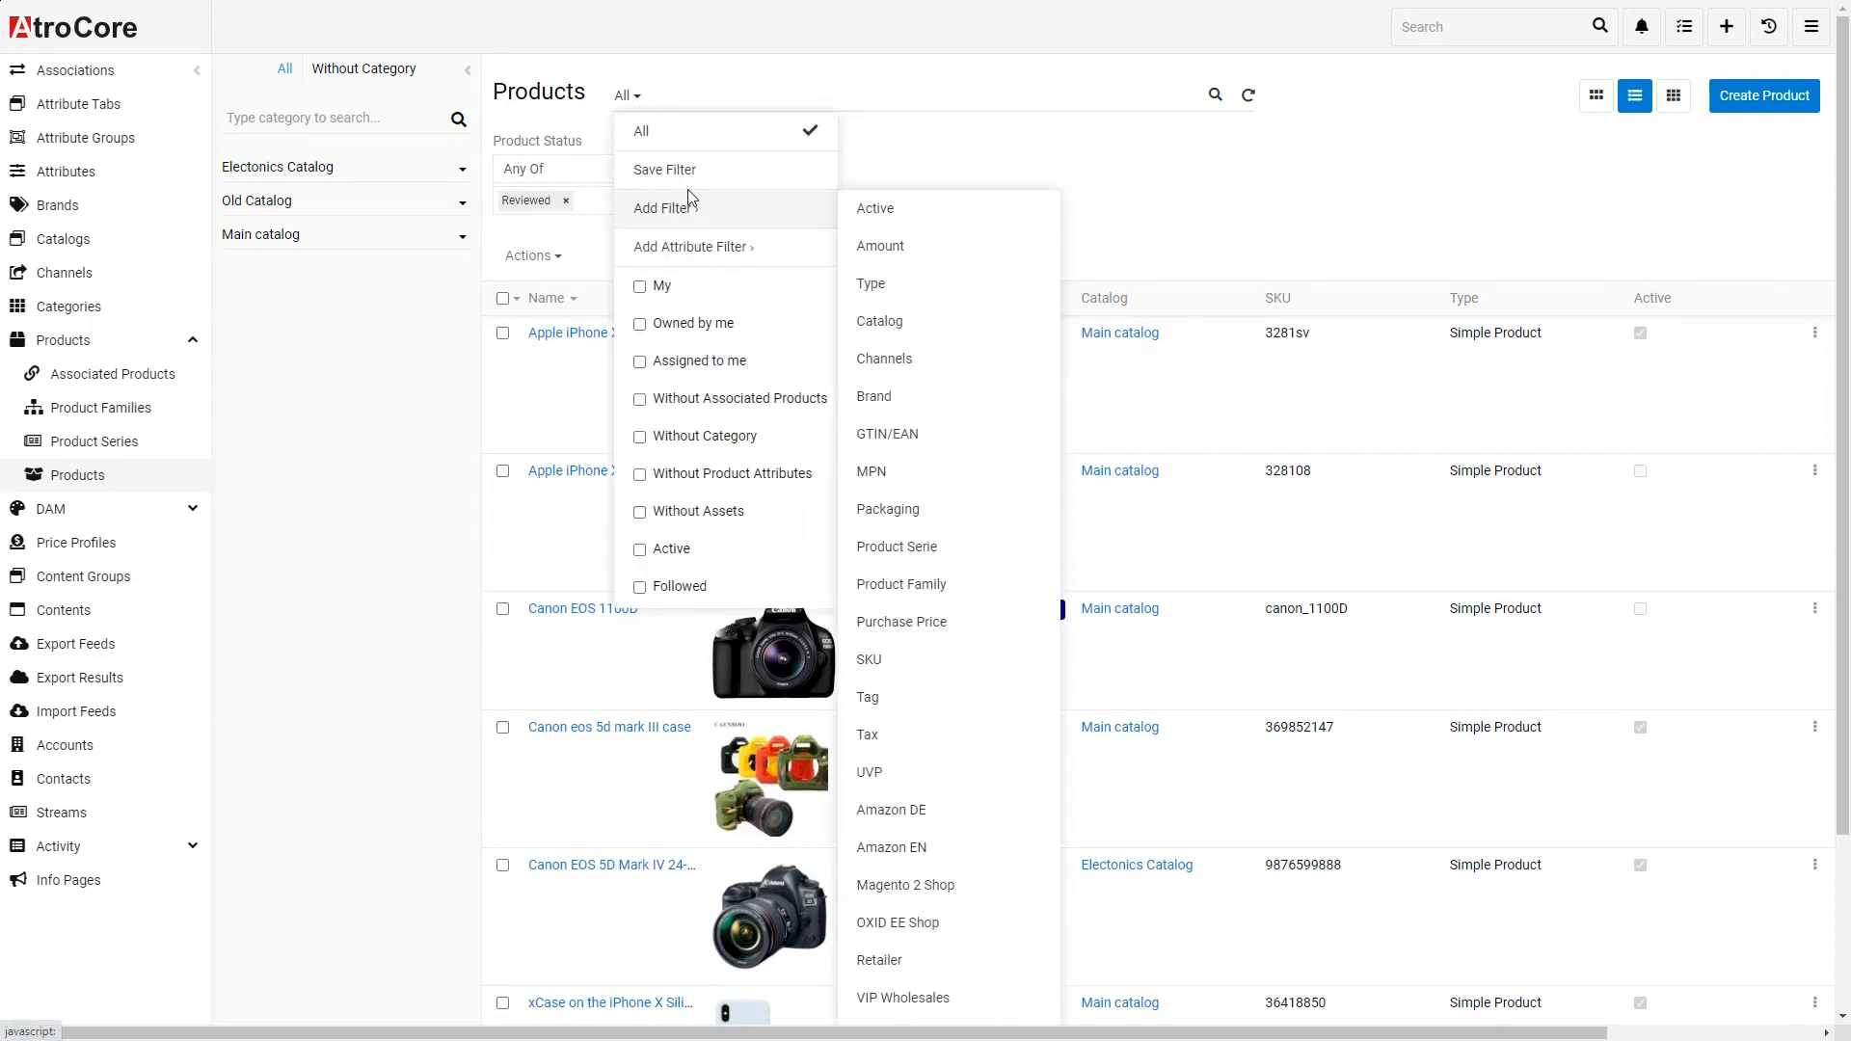
left_click(877, 400)
left_click(635, 104)
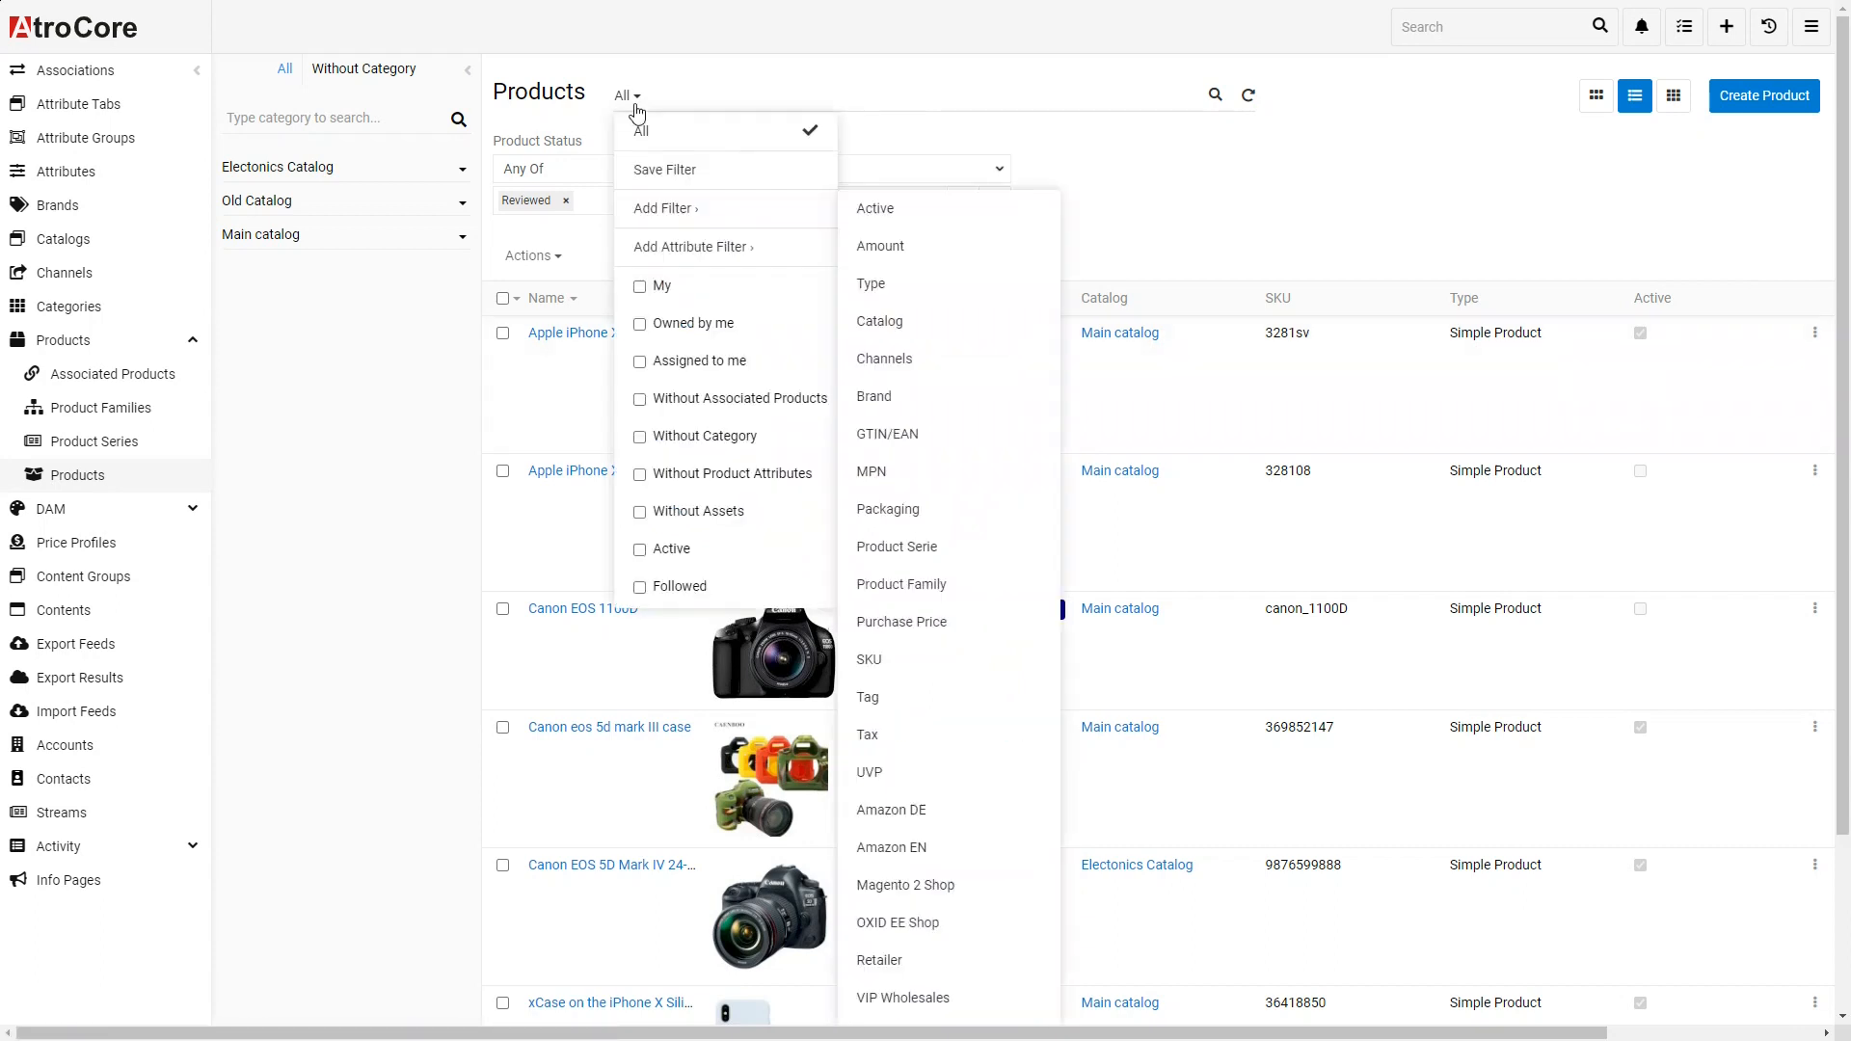
left_click(892, 412)
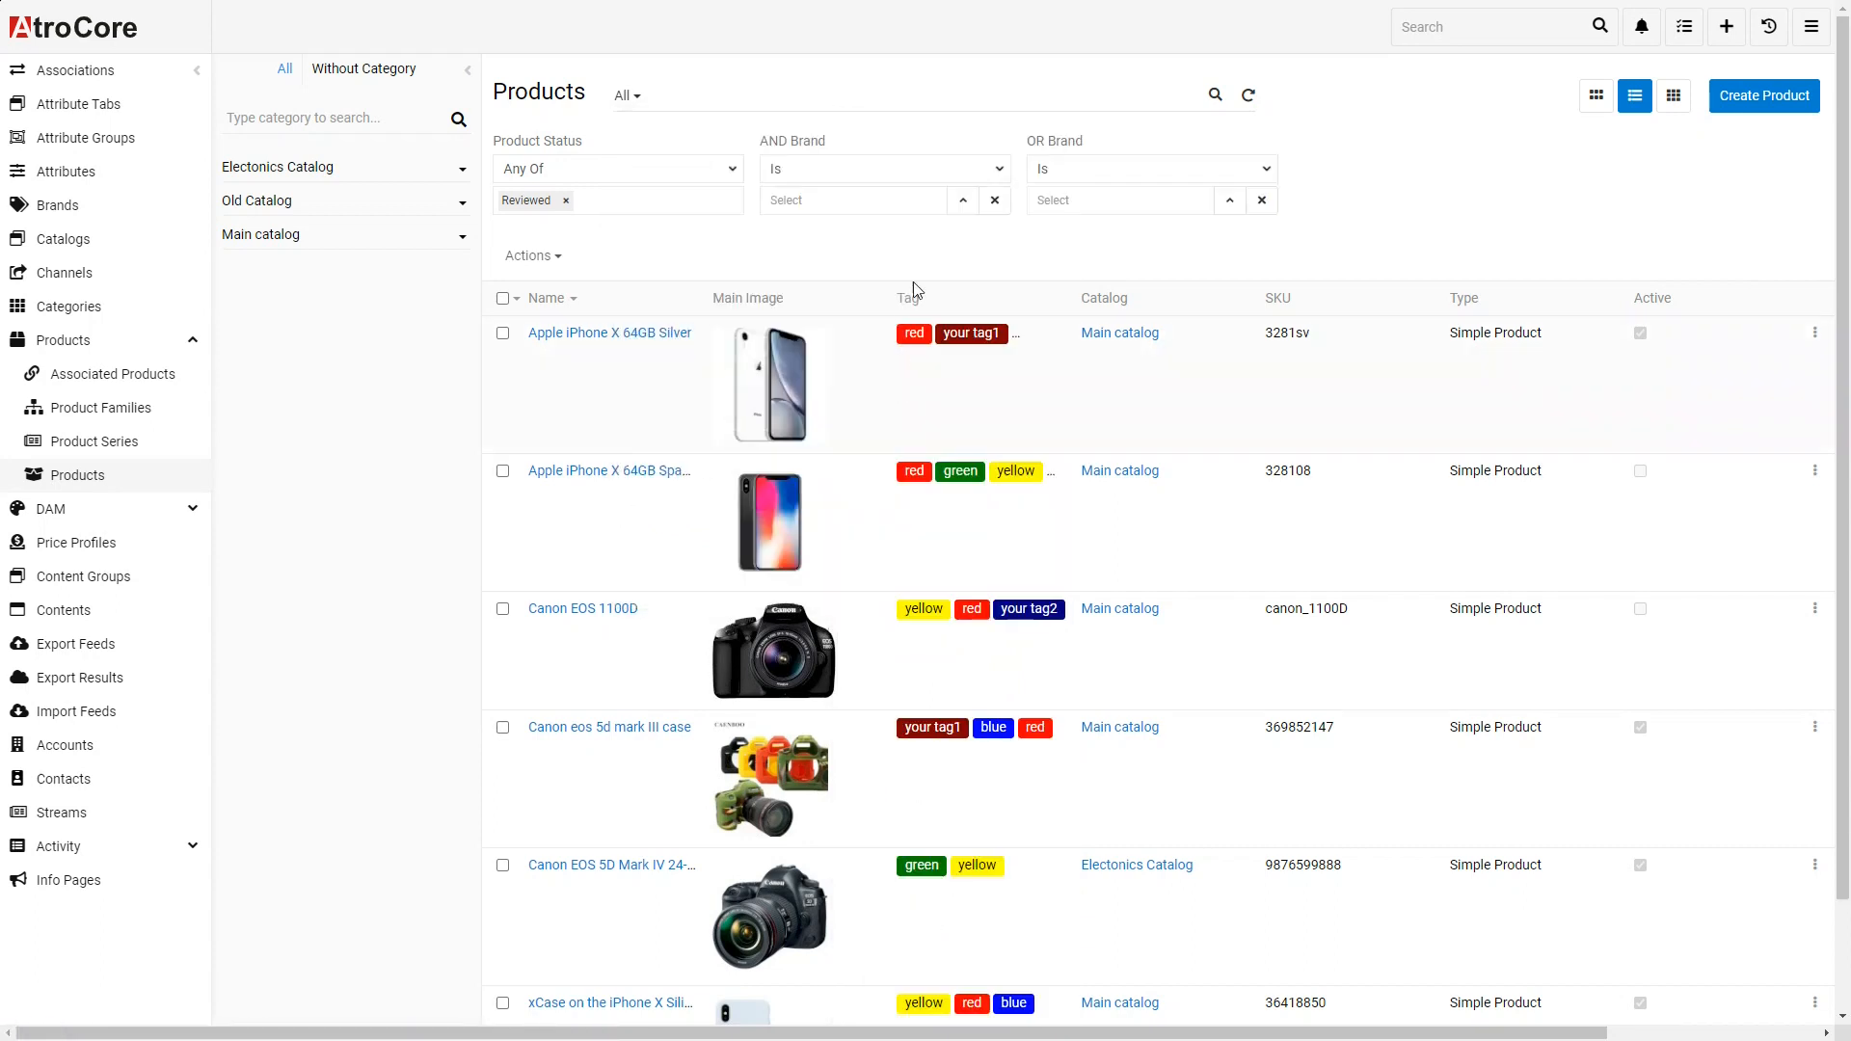
- Set the AND Brand filter to Canon, finding the brand by searching for "ca"
left_click(962, 205)
left_click(1137, 135)
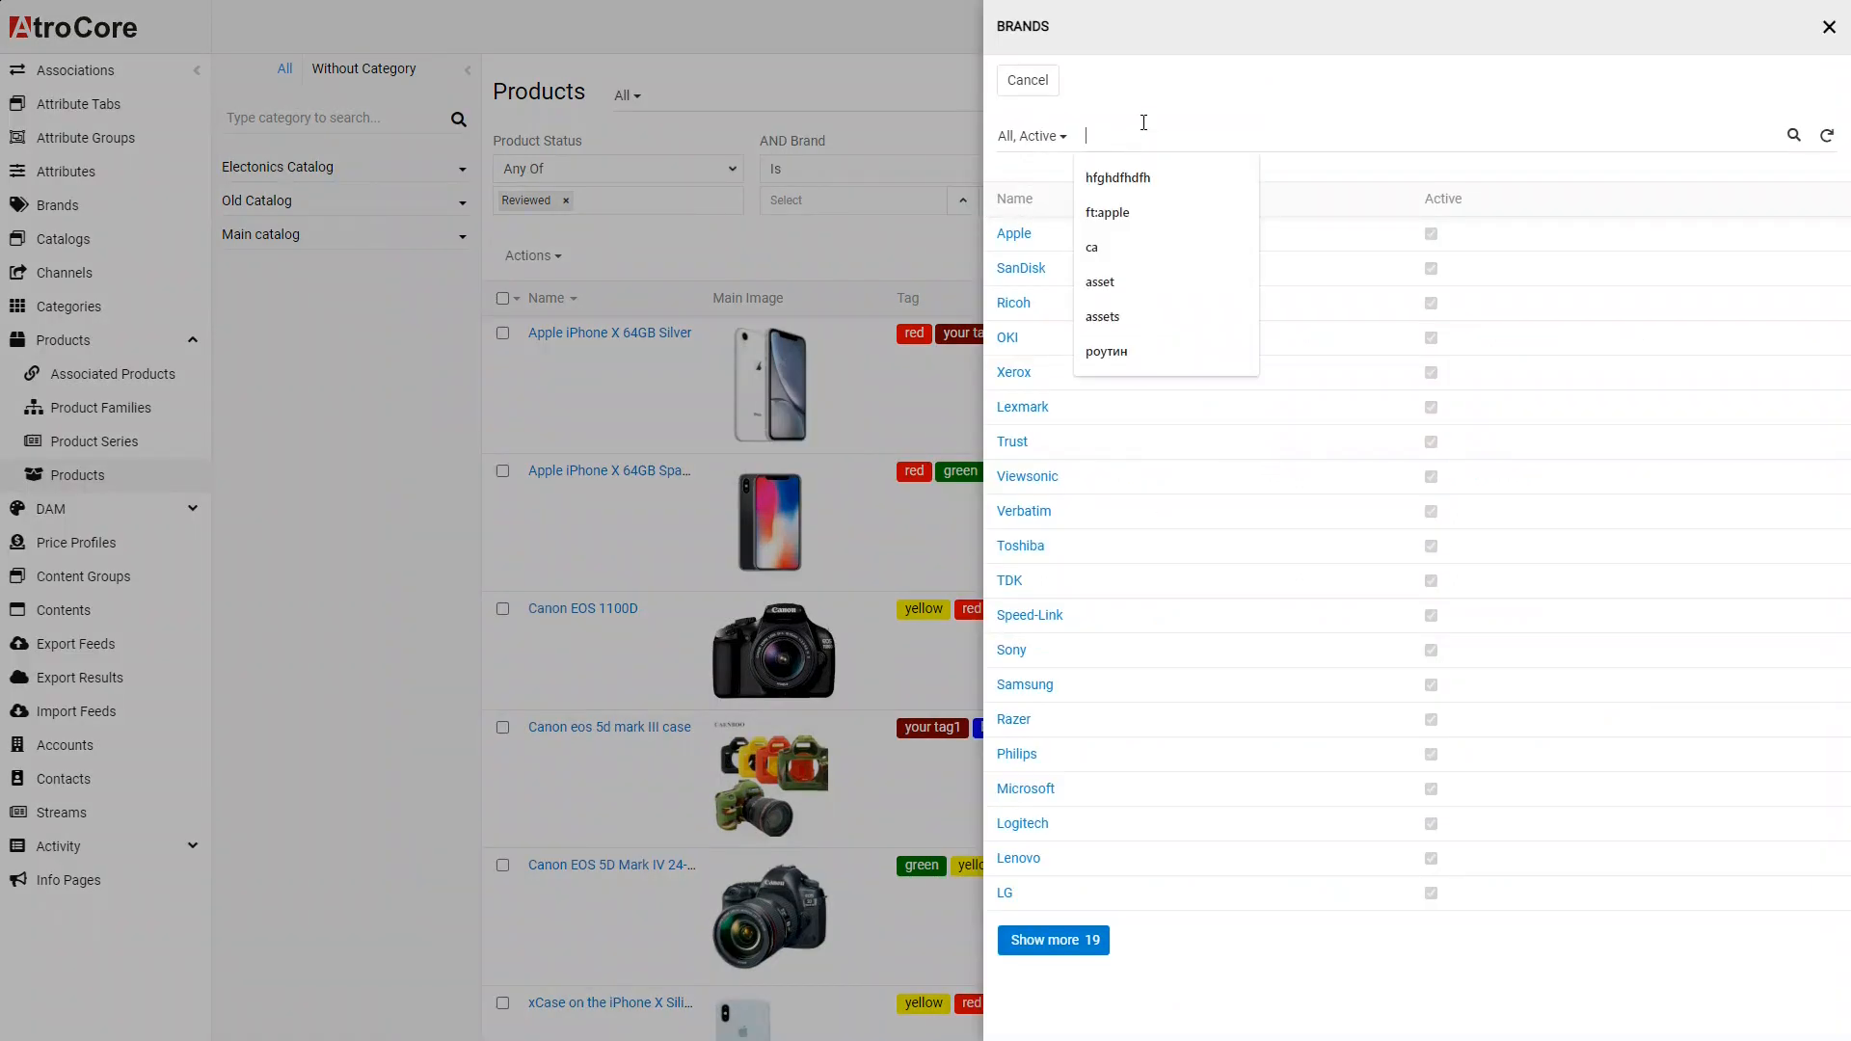
type("ca")
key("Return")
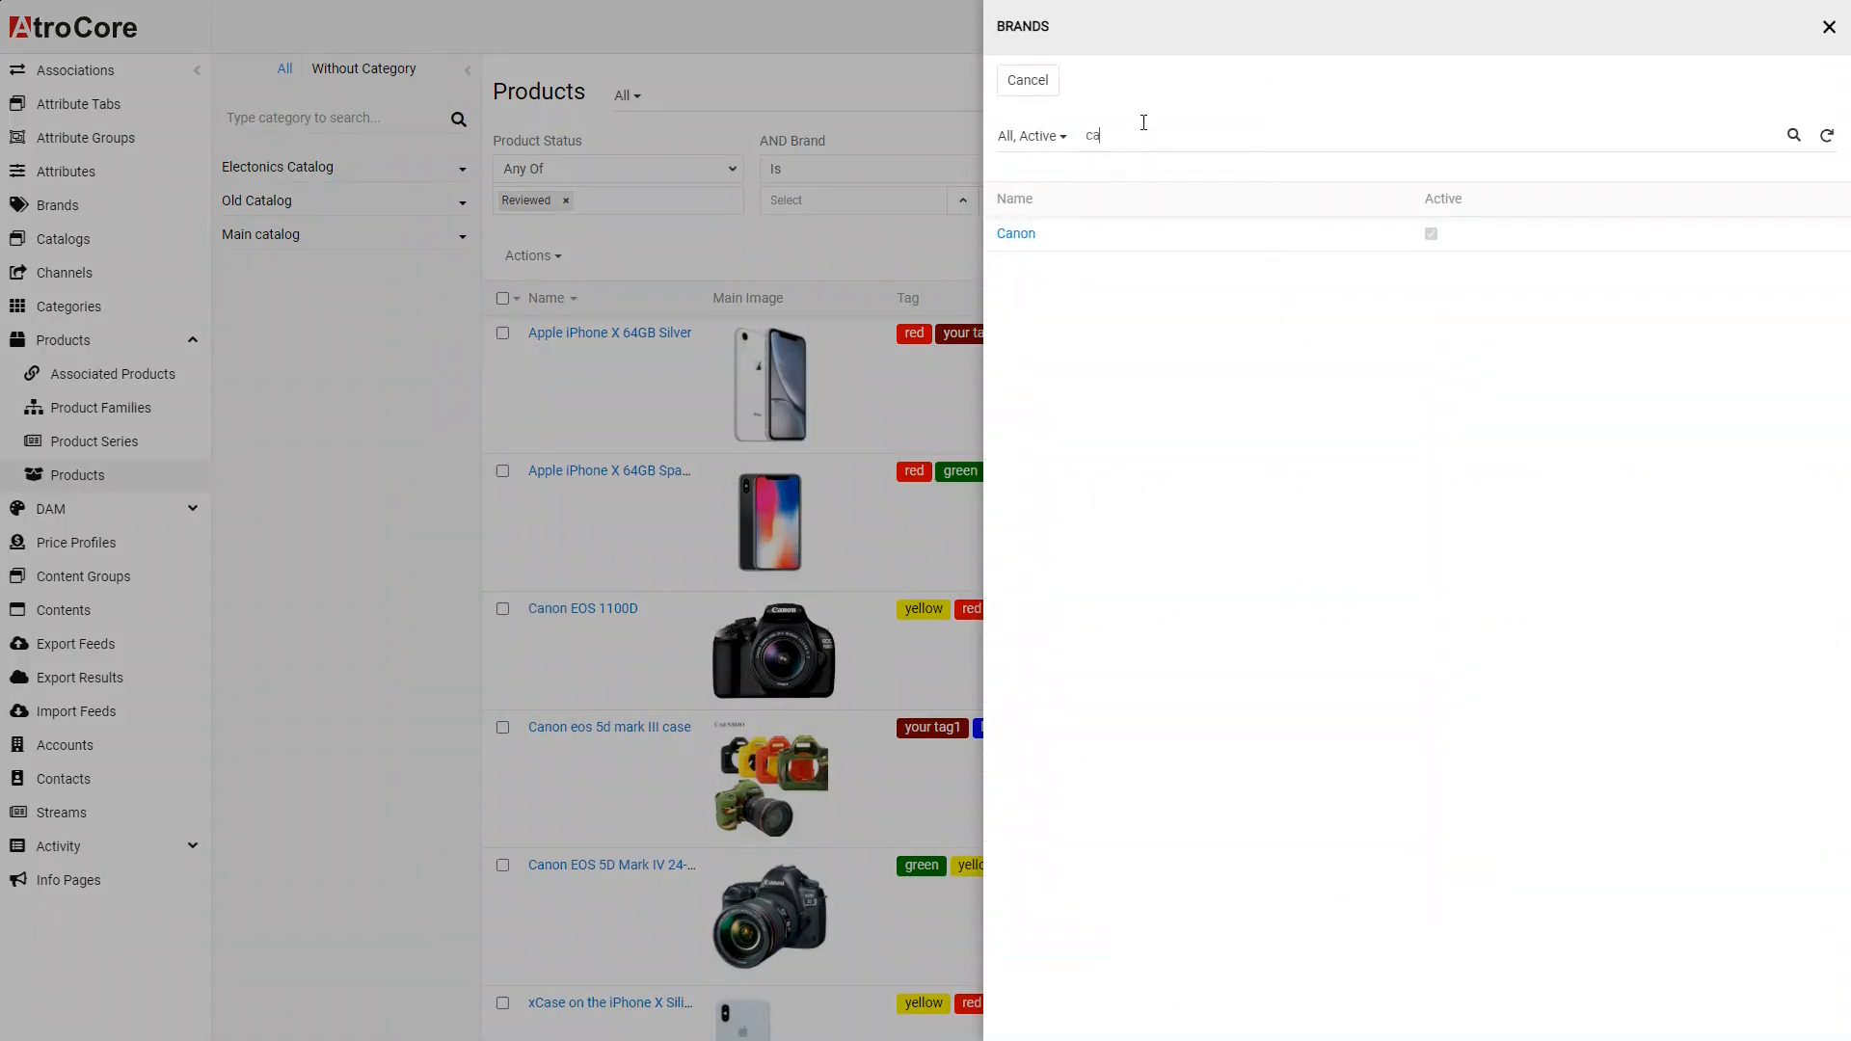
left_click(1008, 233)
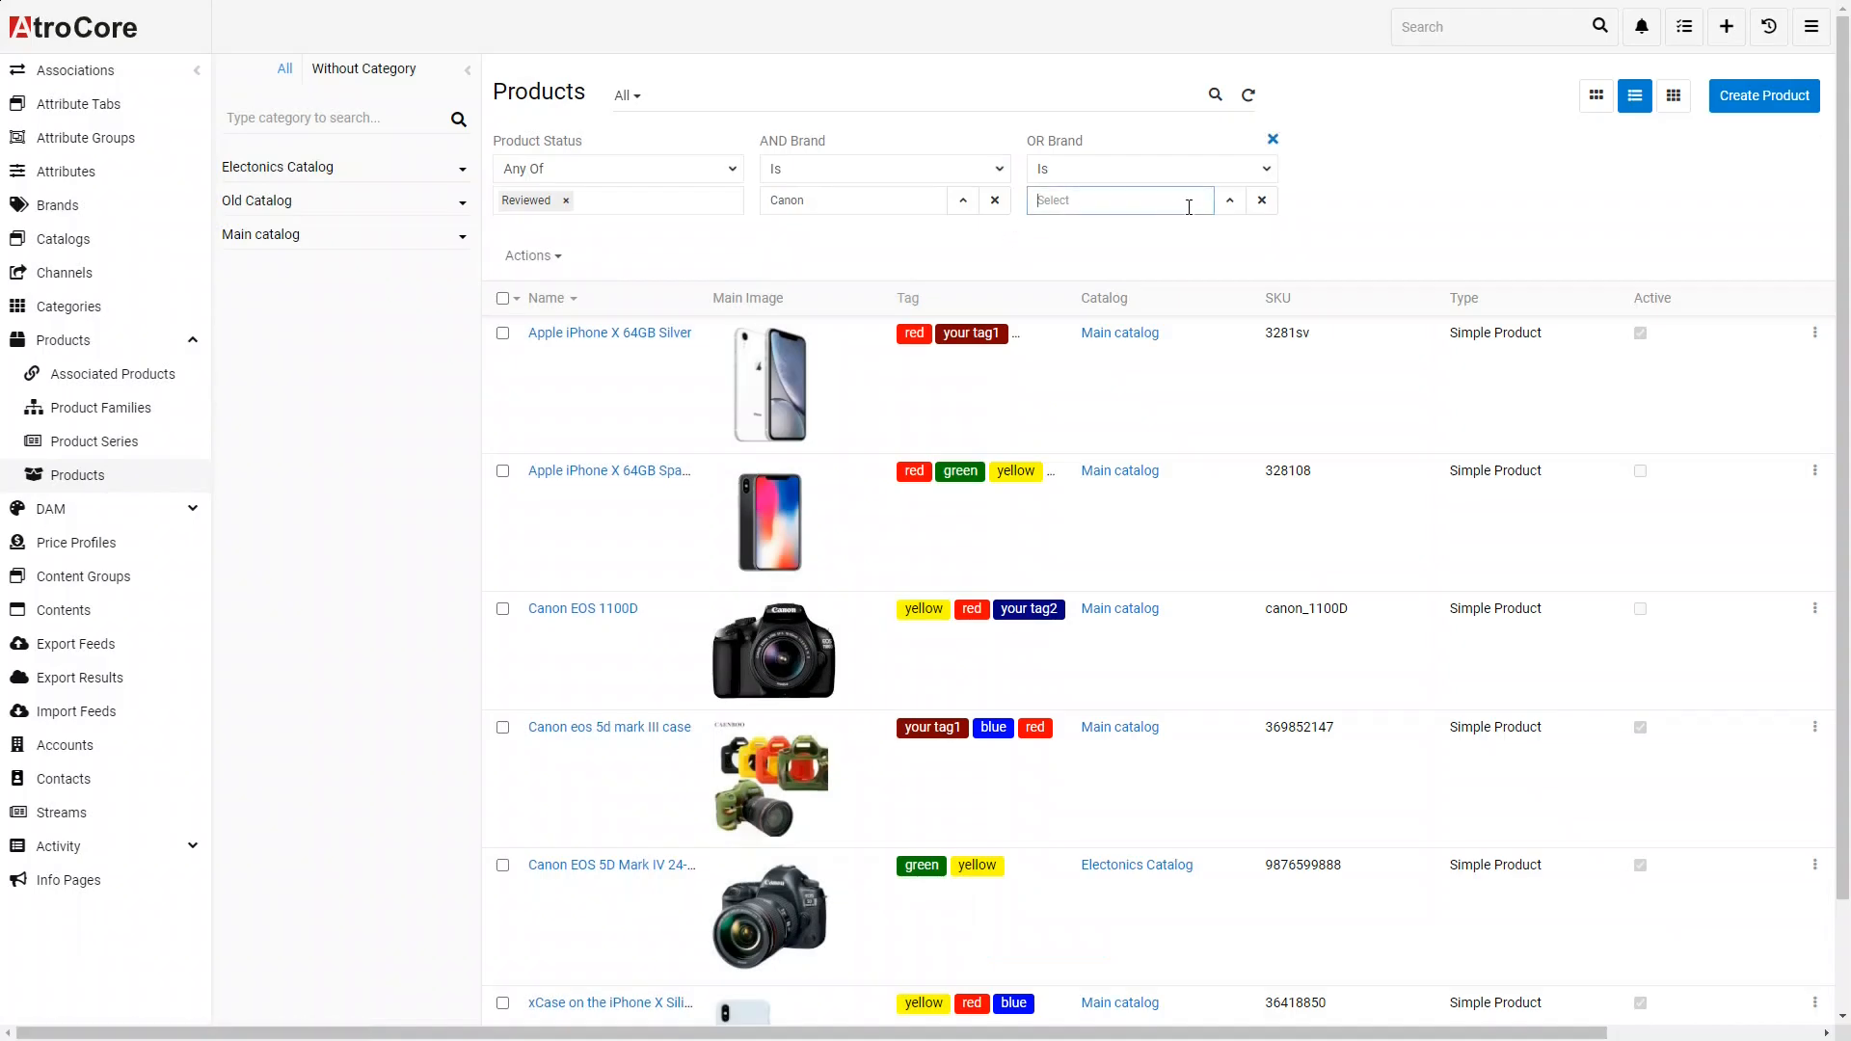
- Set the OR Brand filter to Apple and apply the filters to the product list
left_click(1229, 200)
left_click(1014, 234)
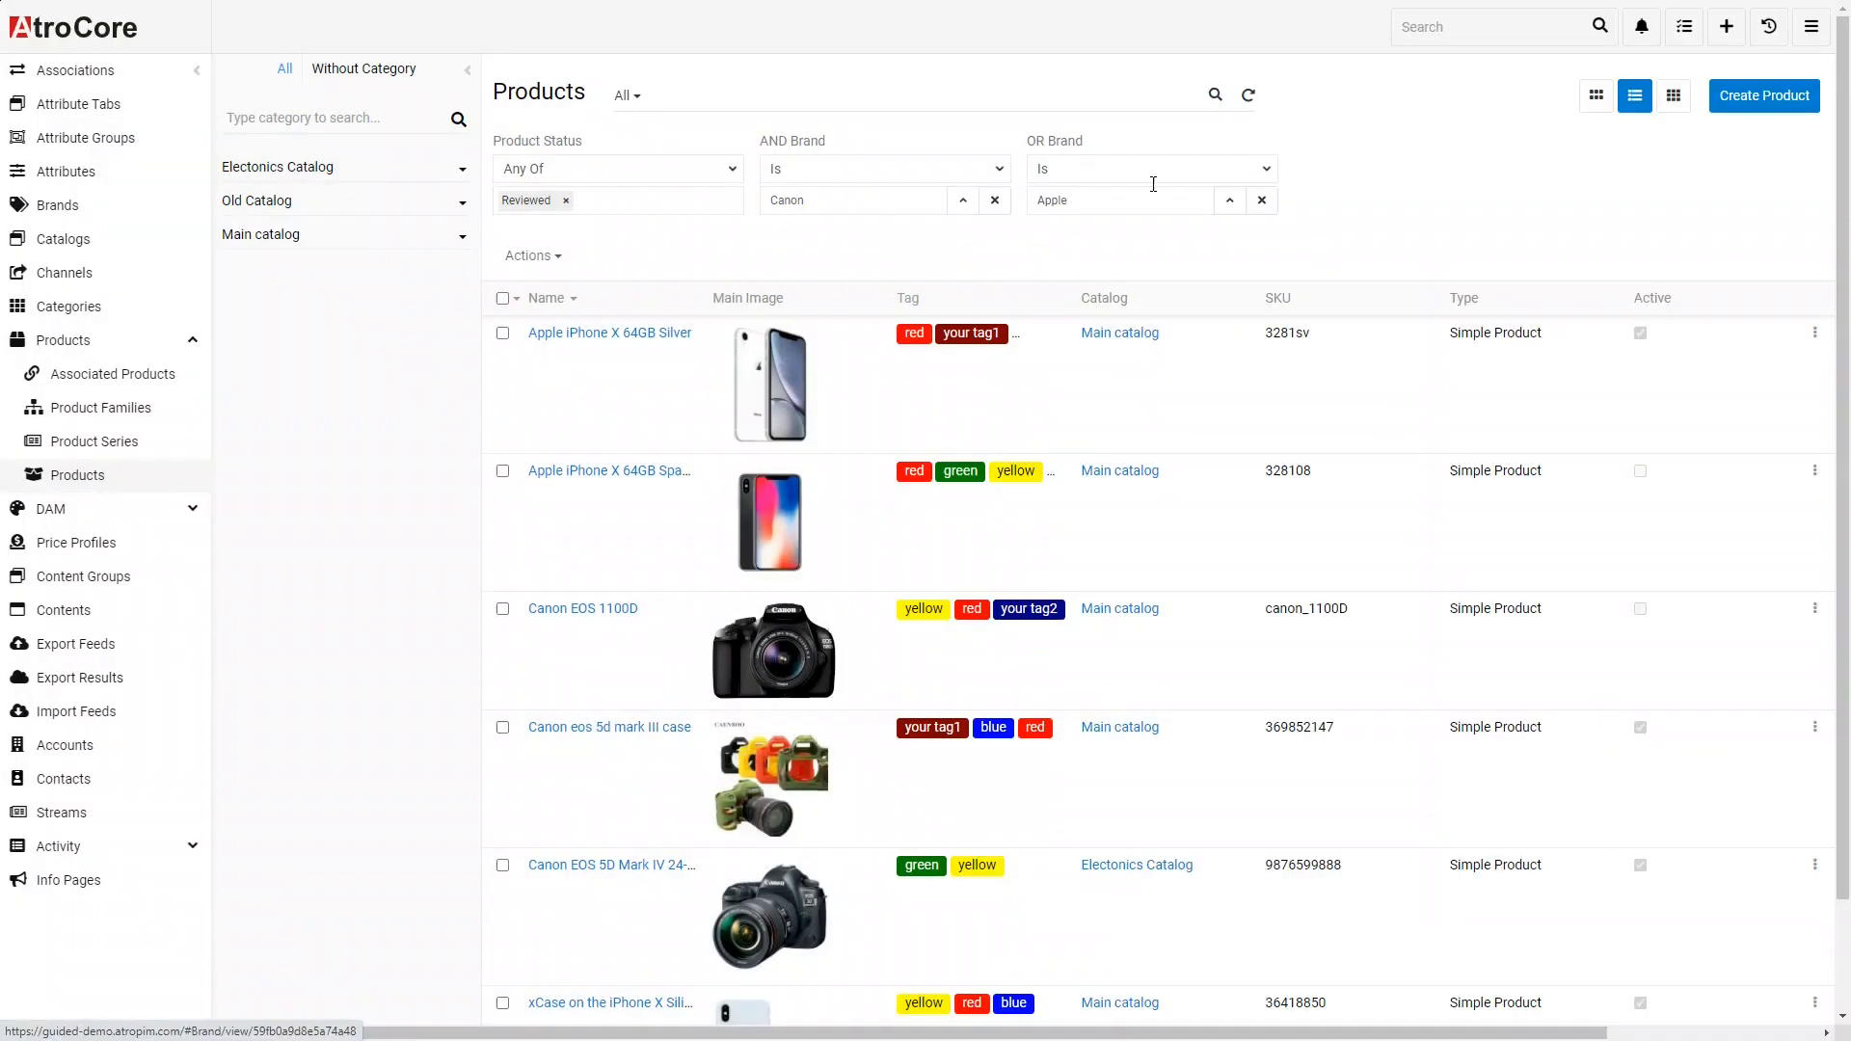
left_click(1221, 97)
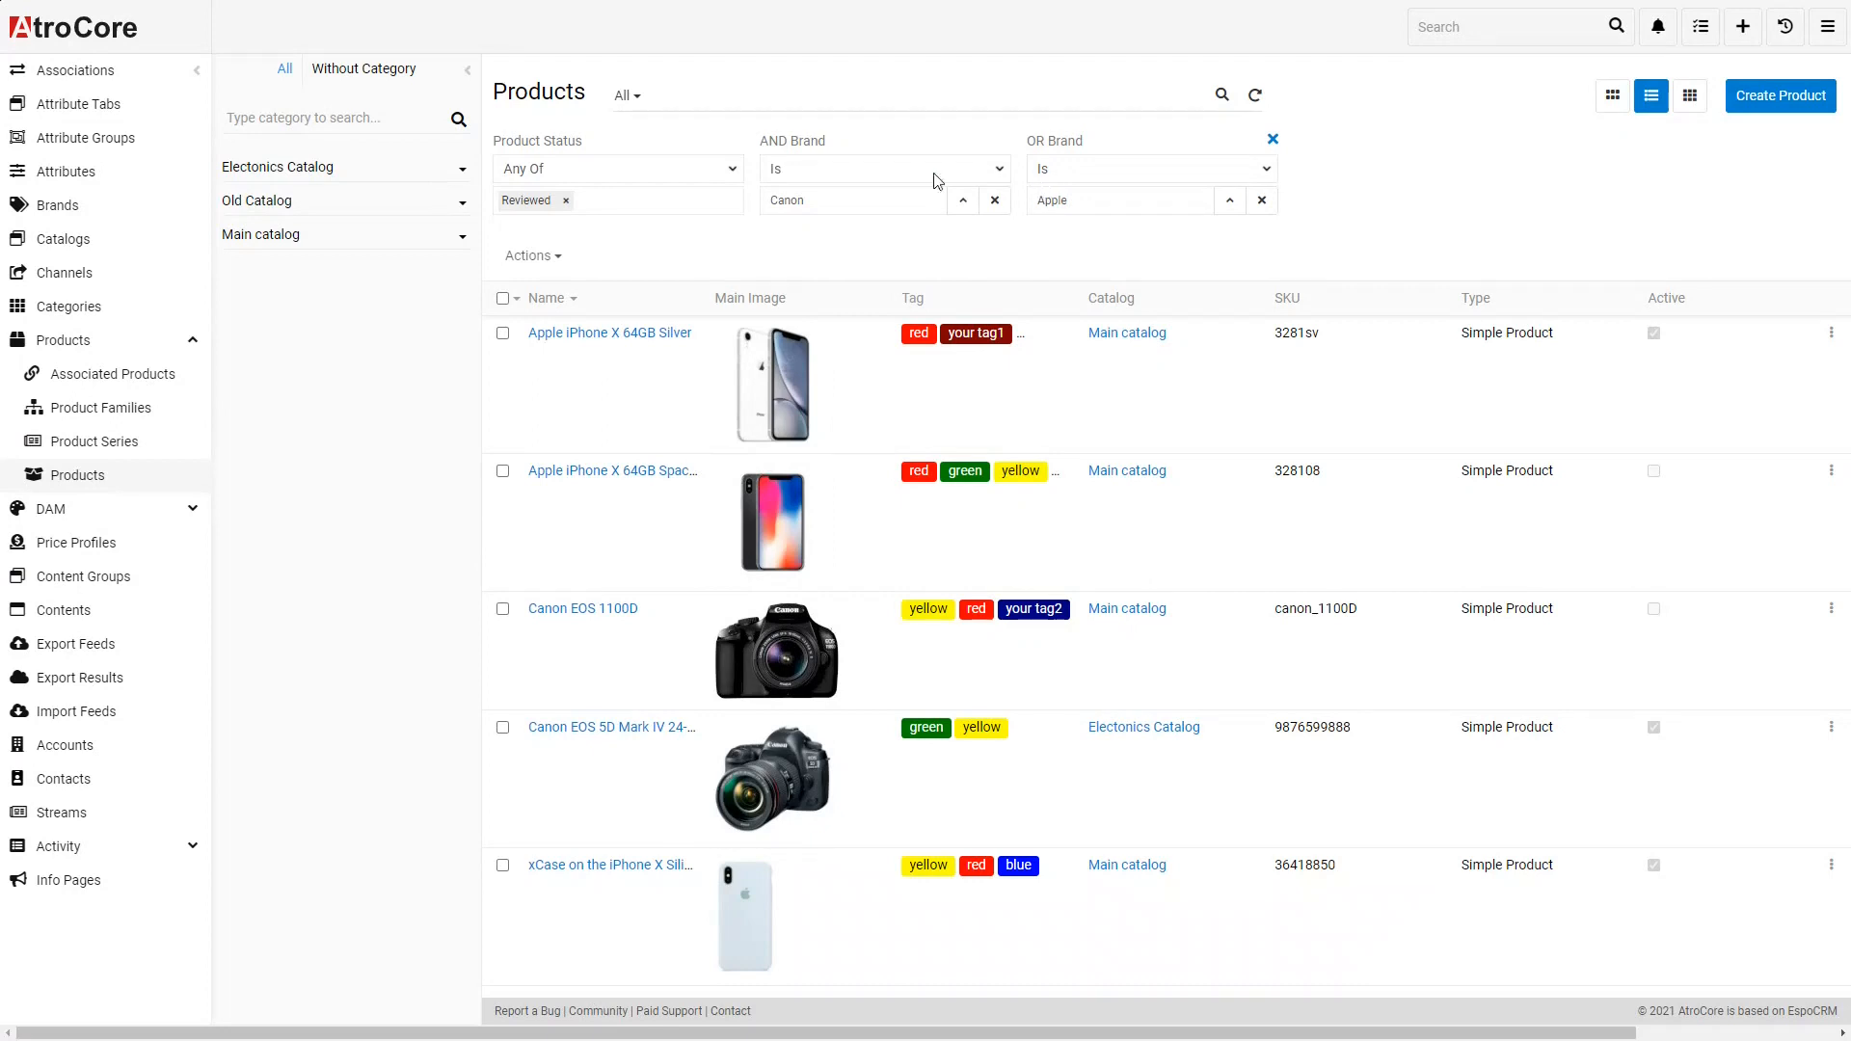
- Add the Camera type attribute filter from Digital cameras, set it to Any Of SLR Kit, and apply the filters
left_click(632, 100)
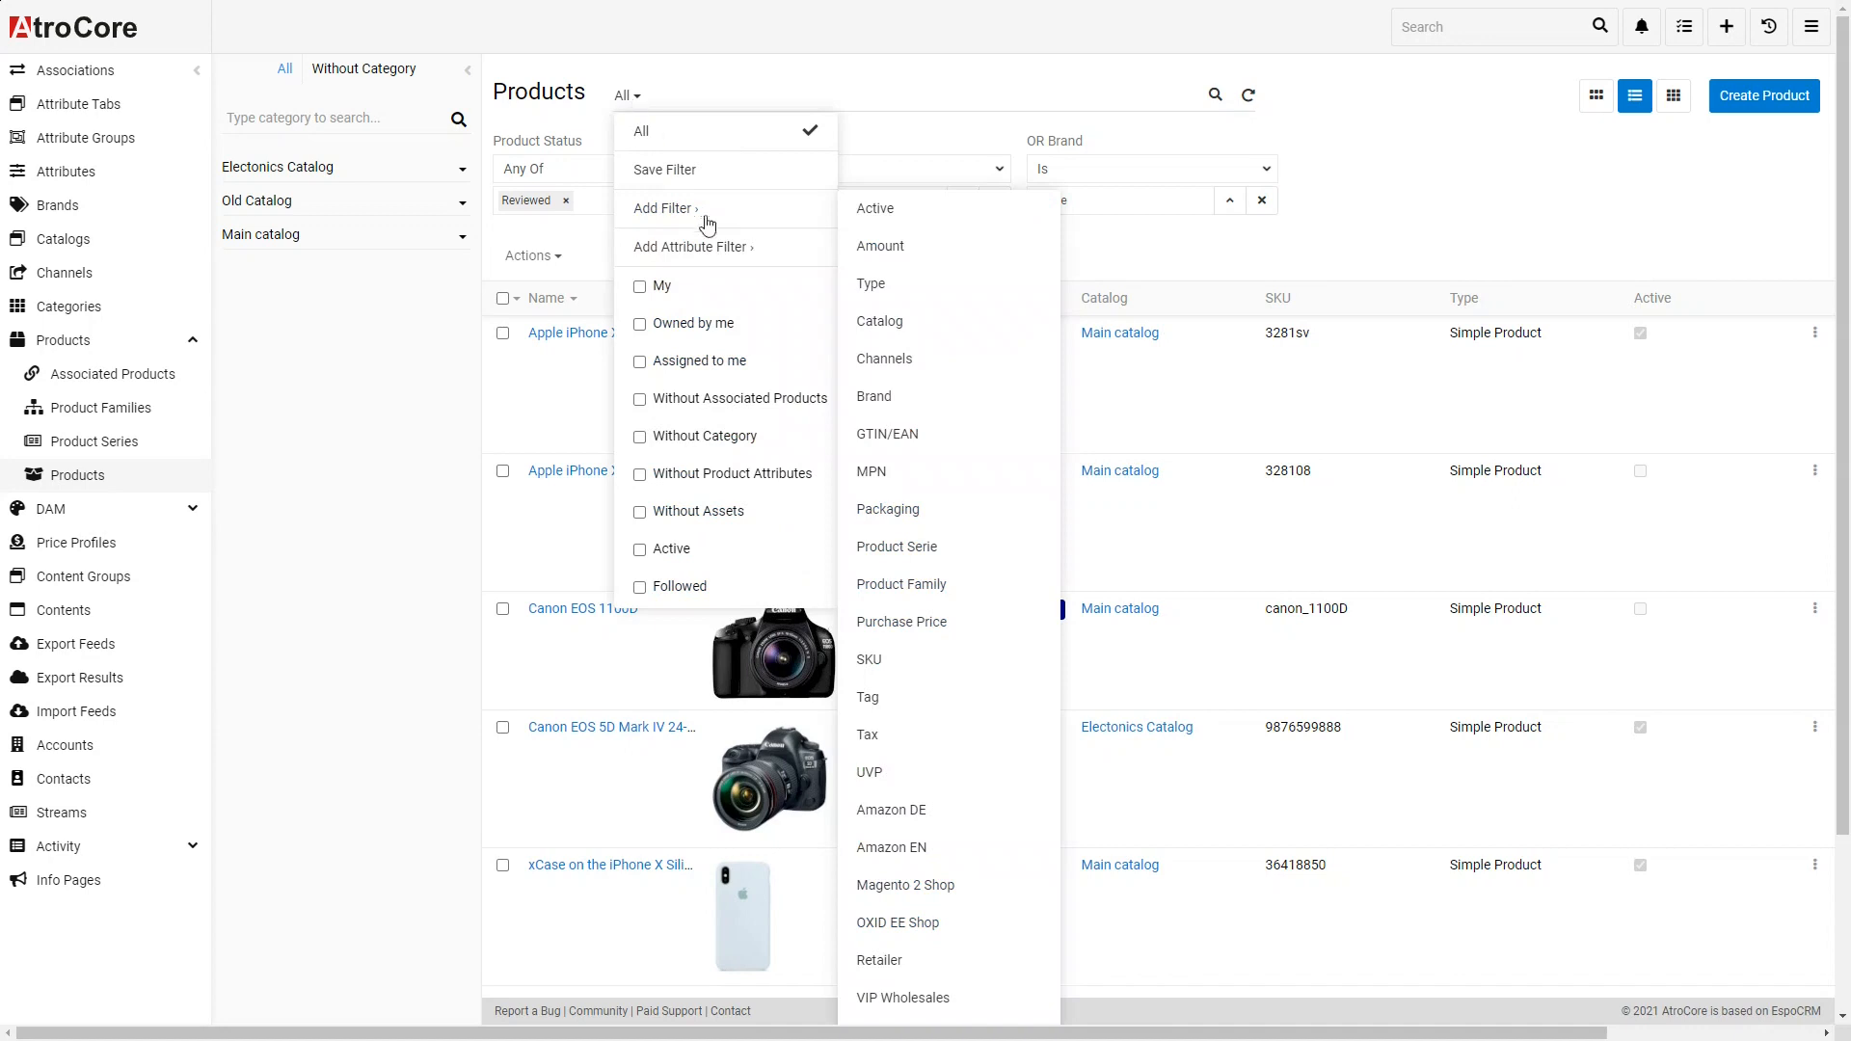
mouse_move(722, 243)
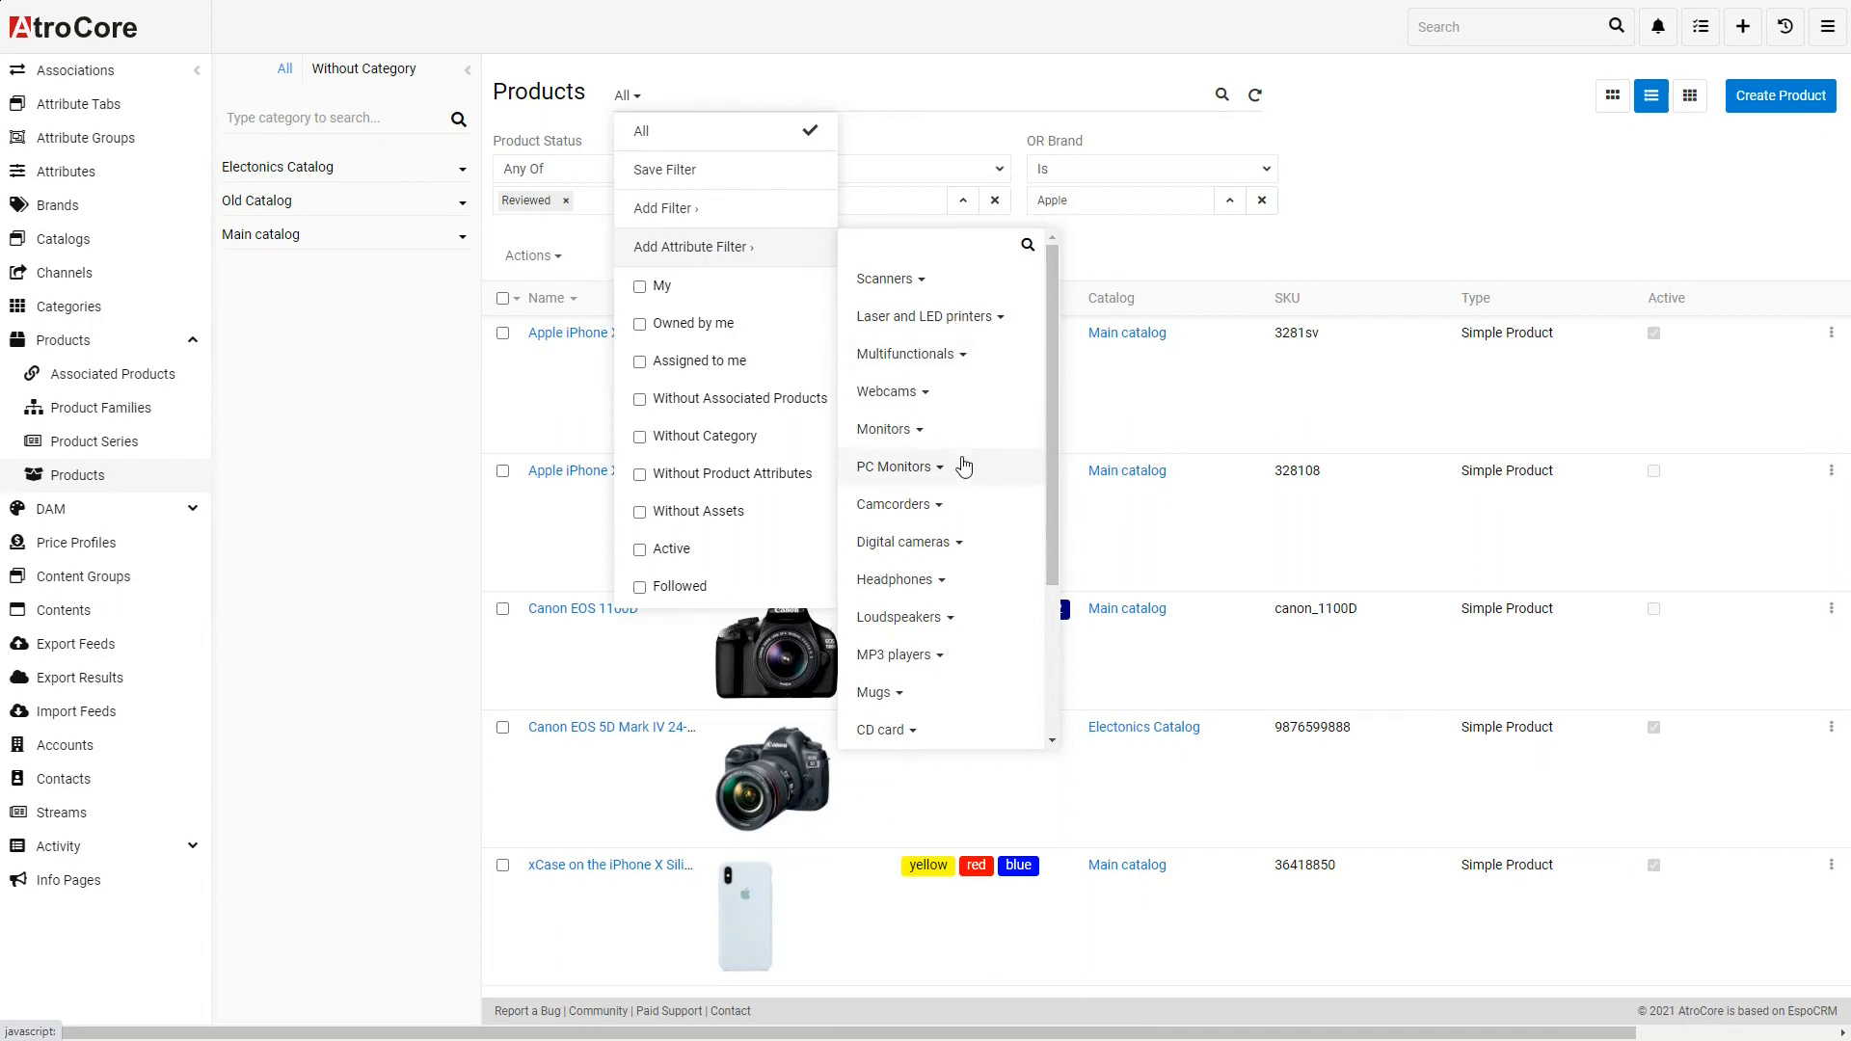
left_click(955, 539)
left_click(941, 615)
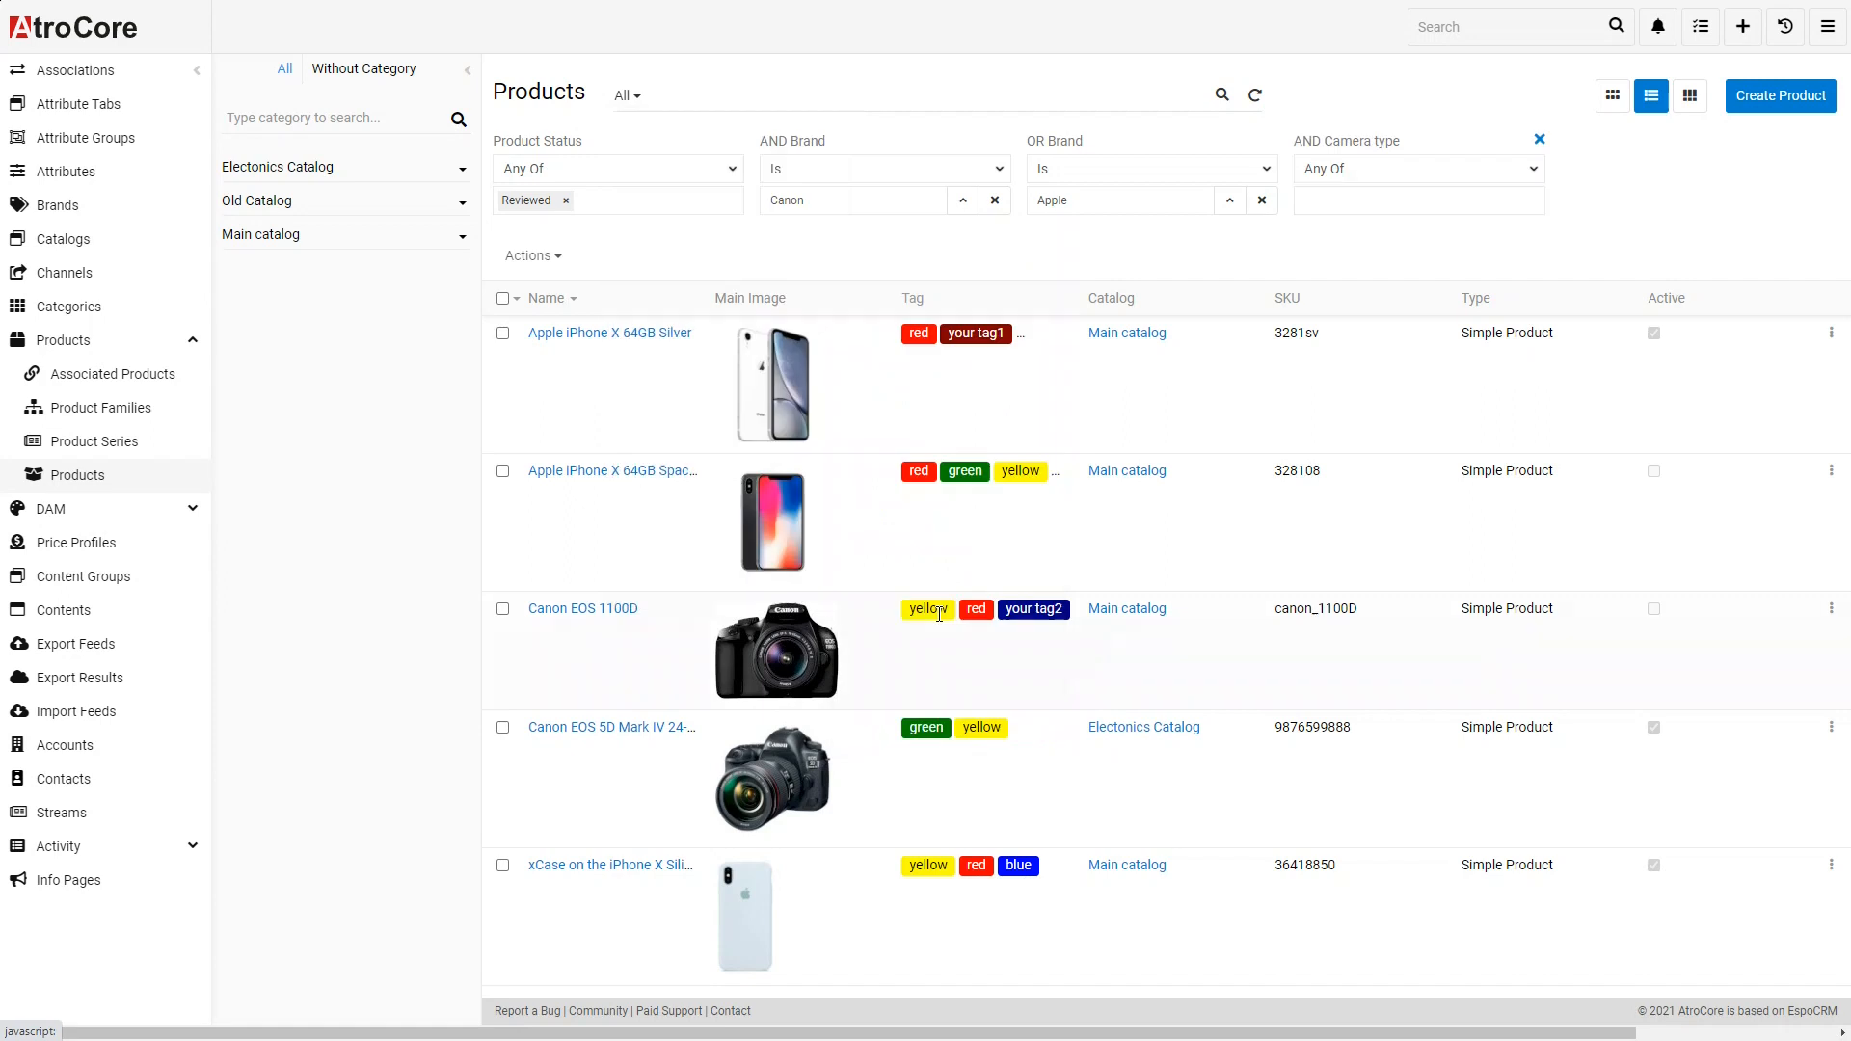
left_click(1350, 200)
left_click(1323, 355)
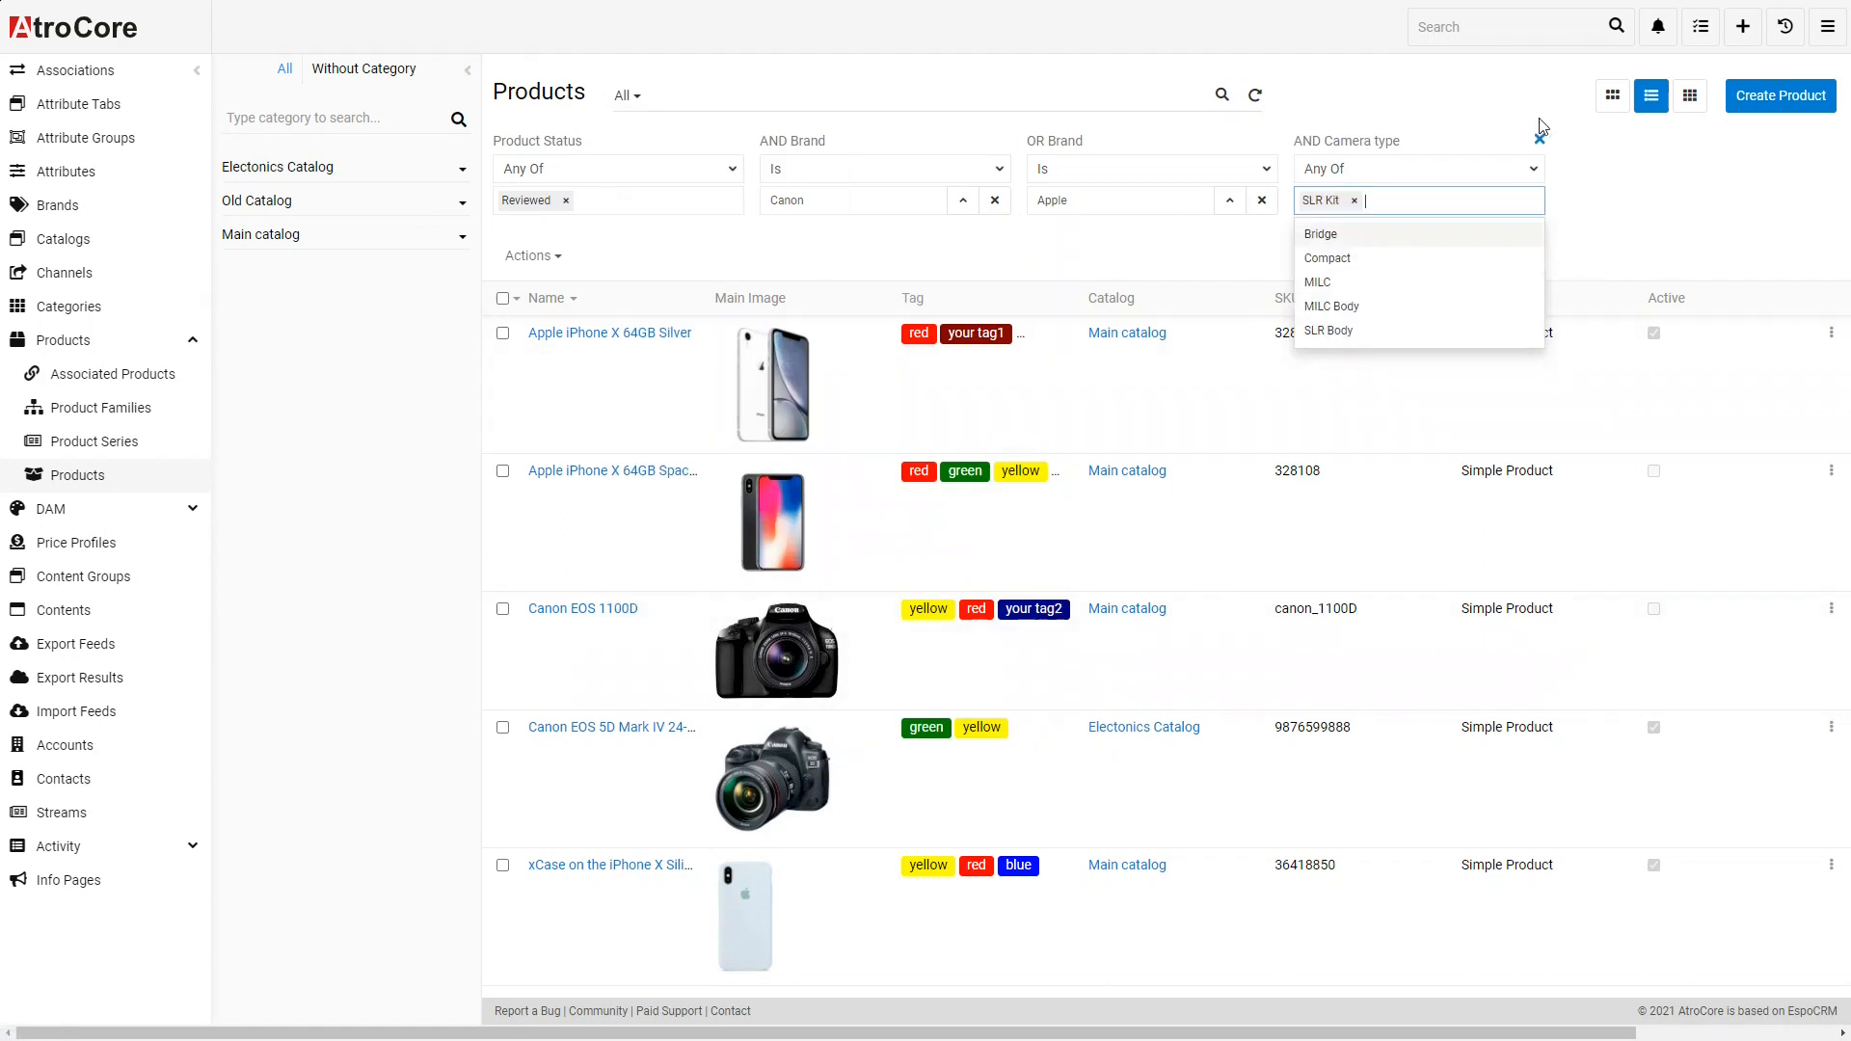
left_click(1221, 96)
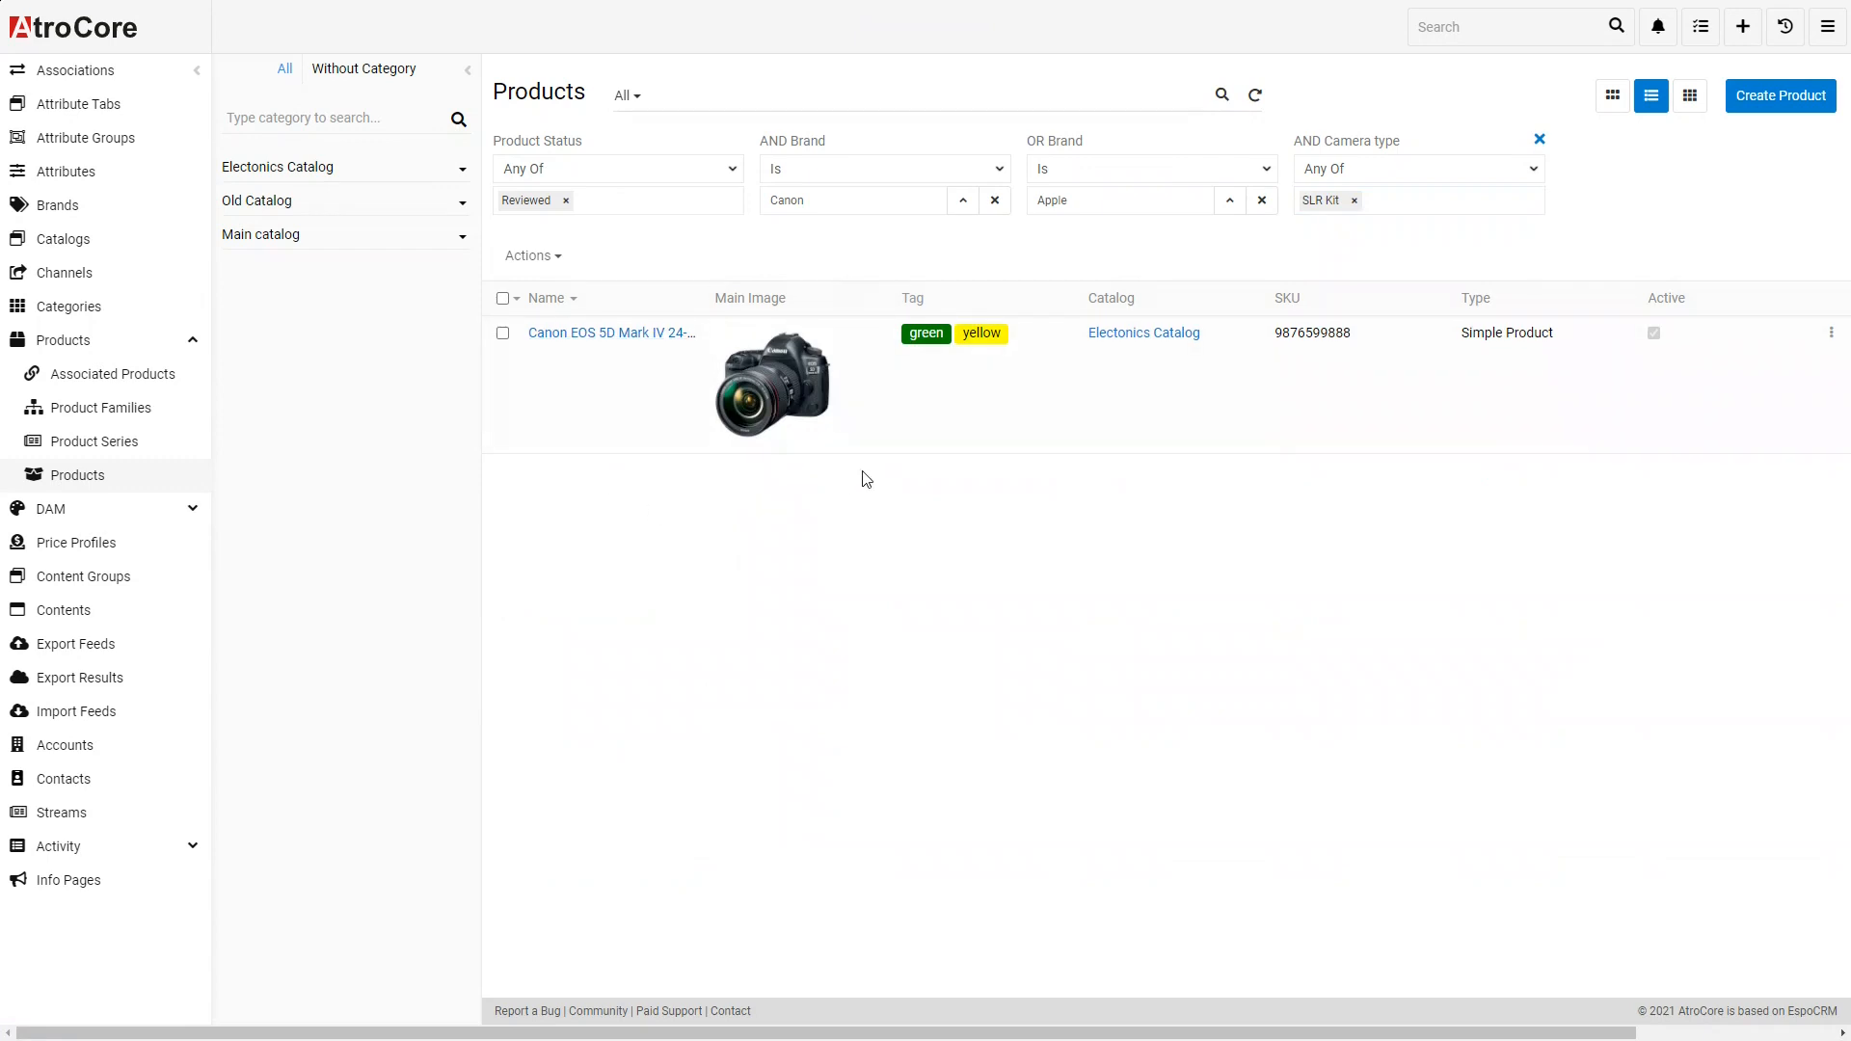
- Save the current combination of product filters under the name "my"
left_click(628, 95)
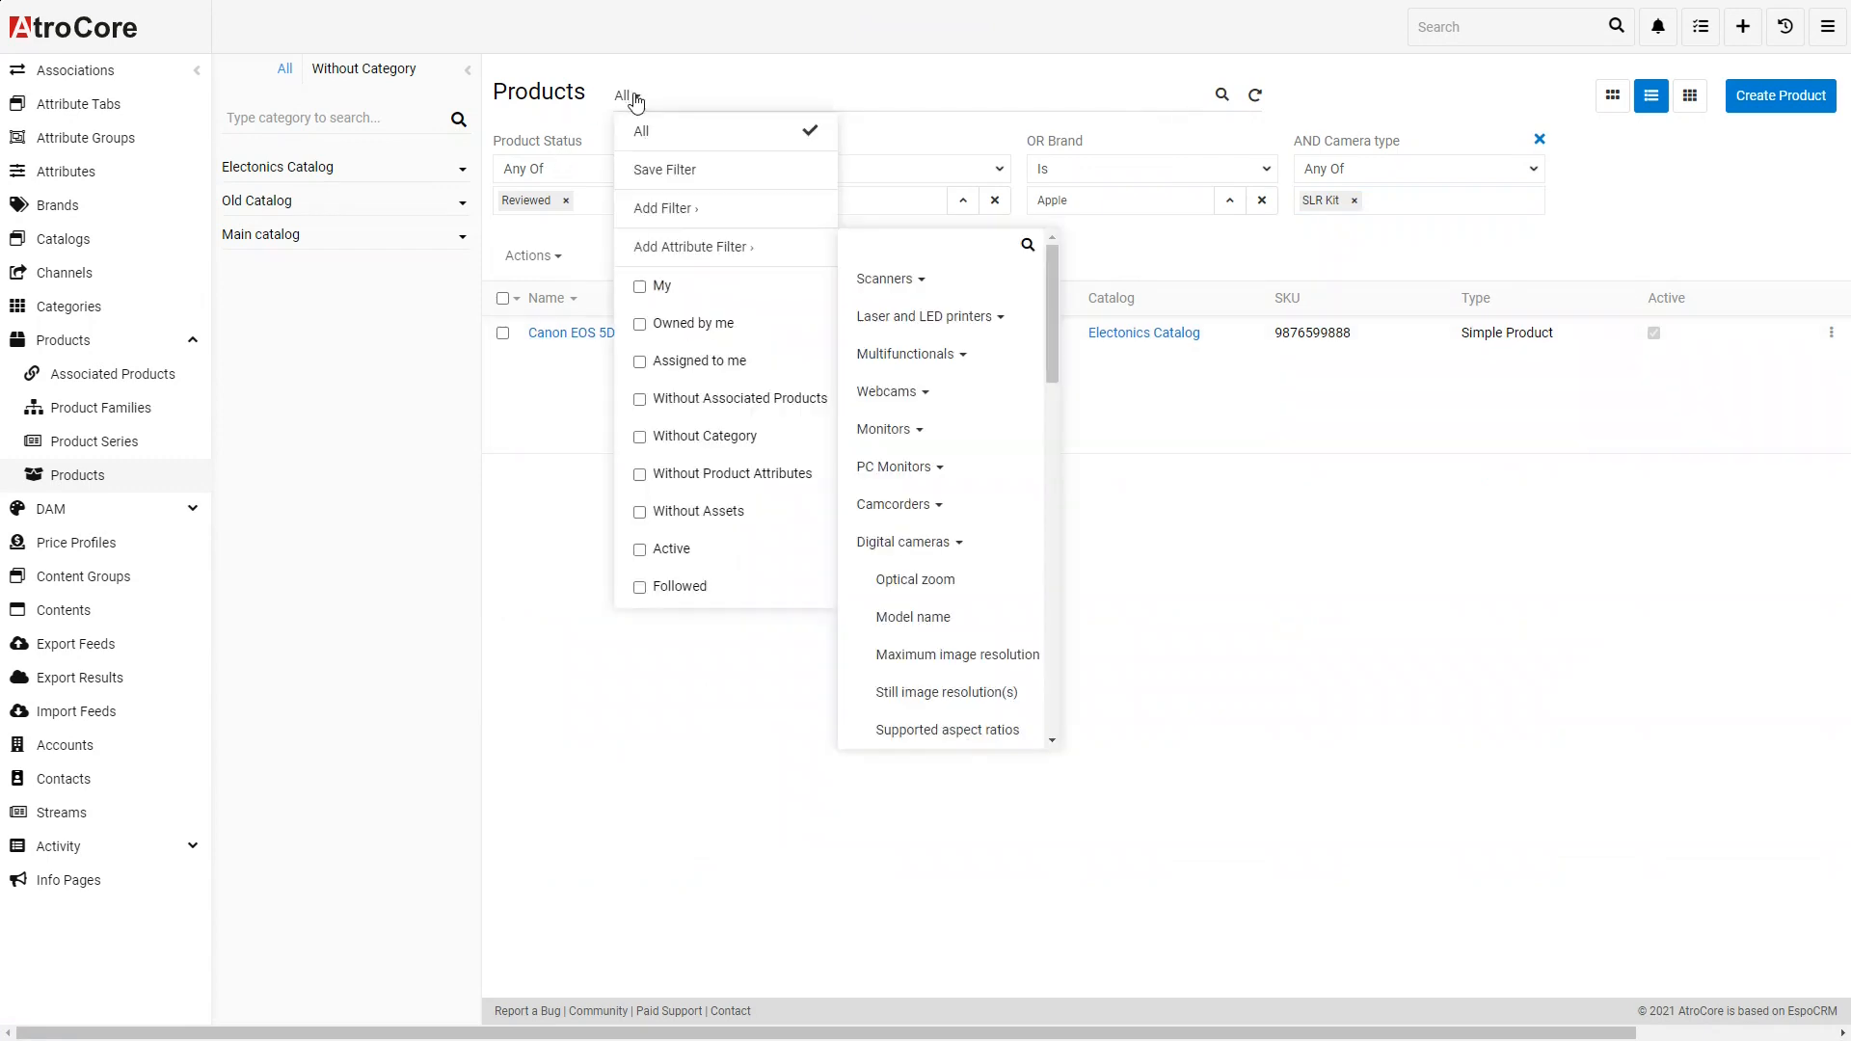
left_click(670, 177)
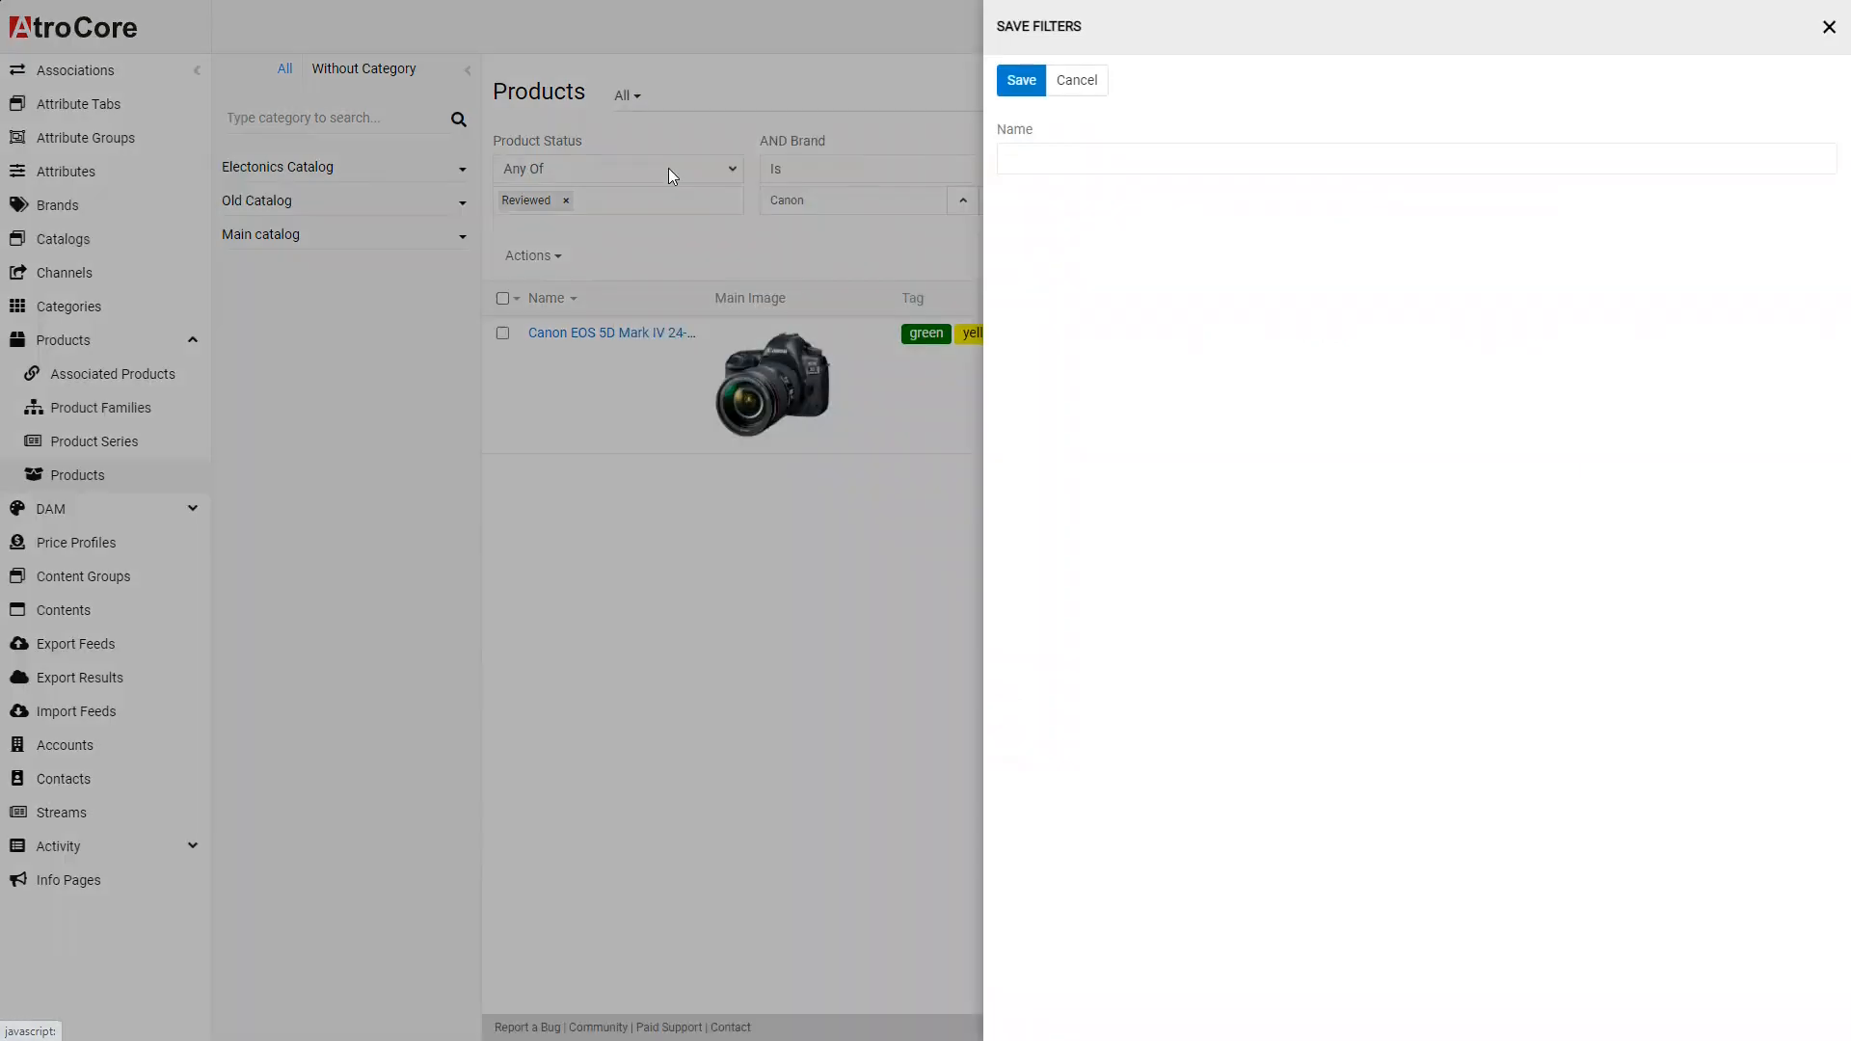
left_click(1099, 149)
type("my")
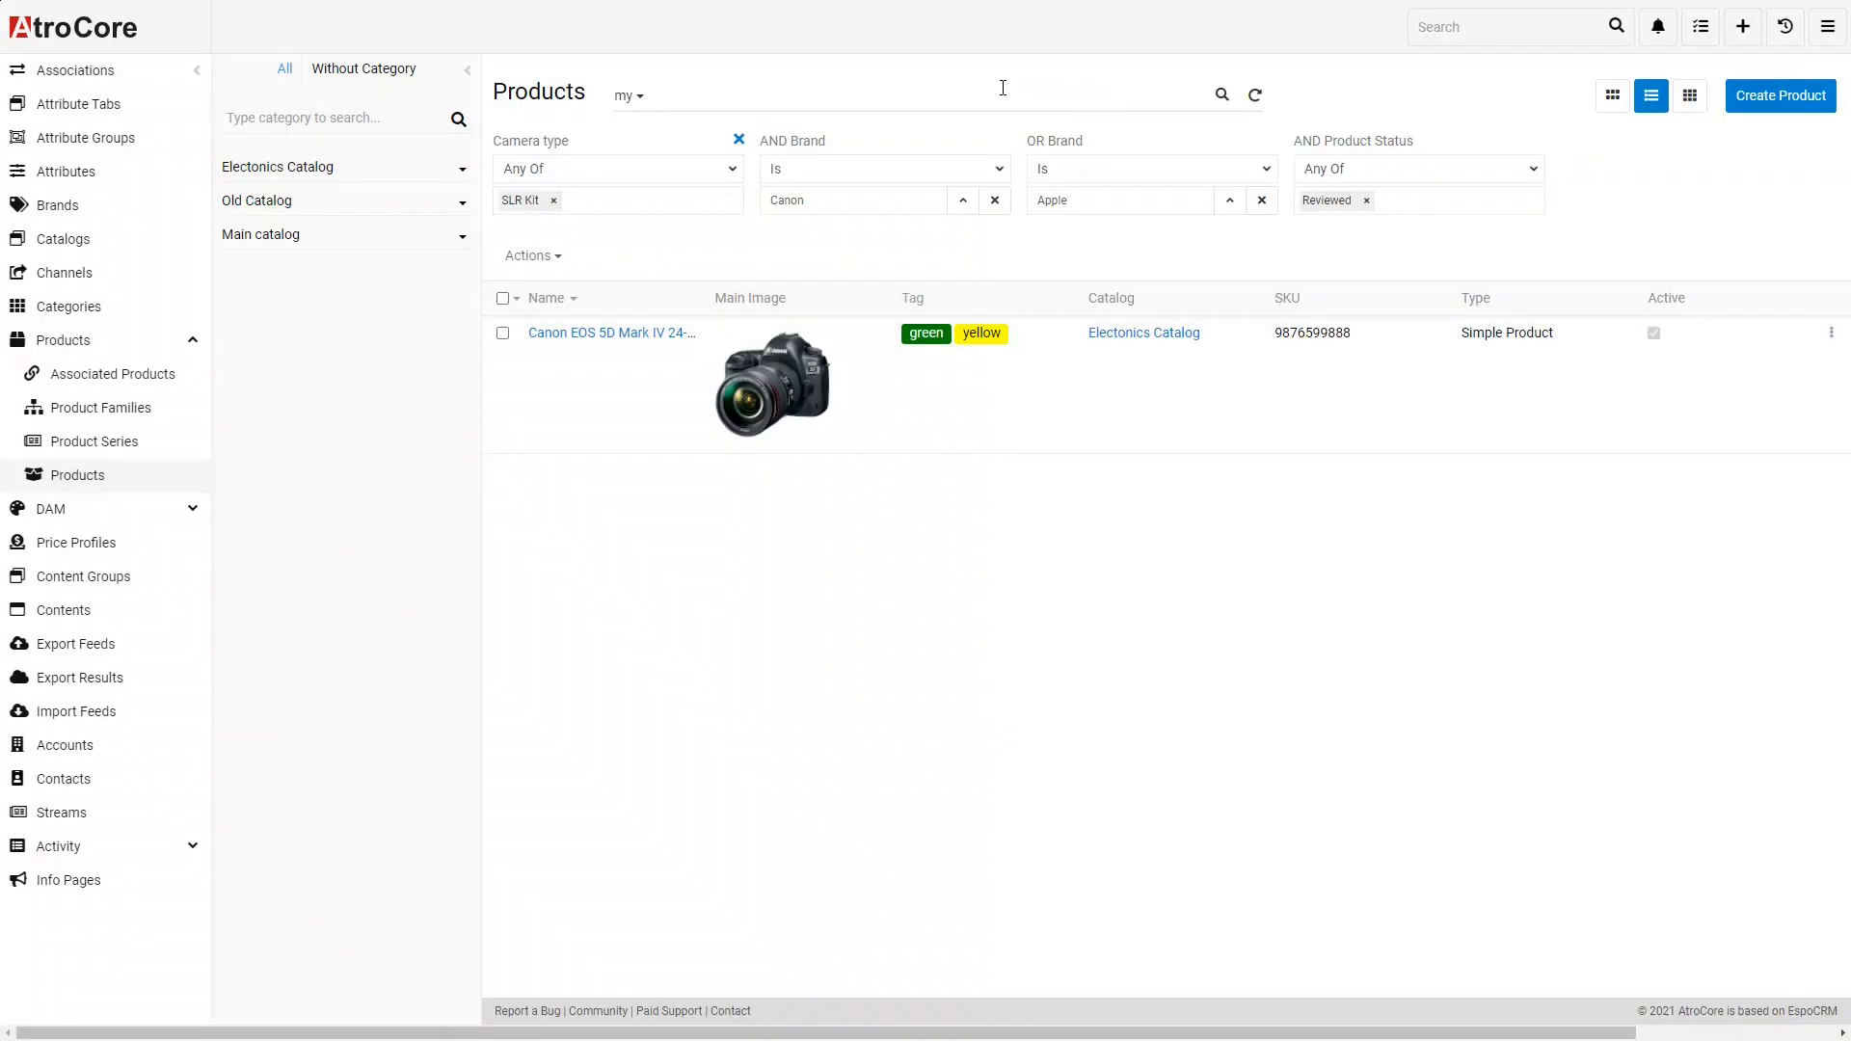
- Switch the product list to All, reapply the saved "my" filter, and refresh the list
left_click(638, 101)
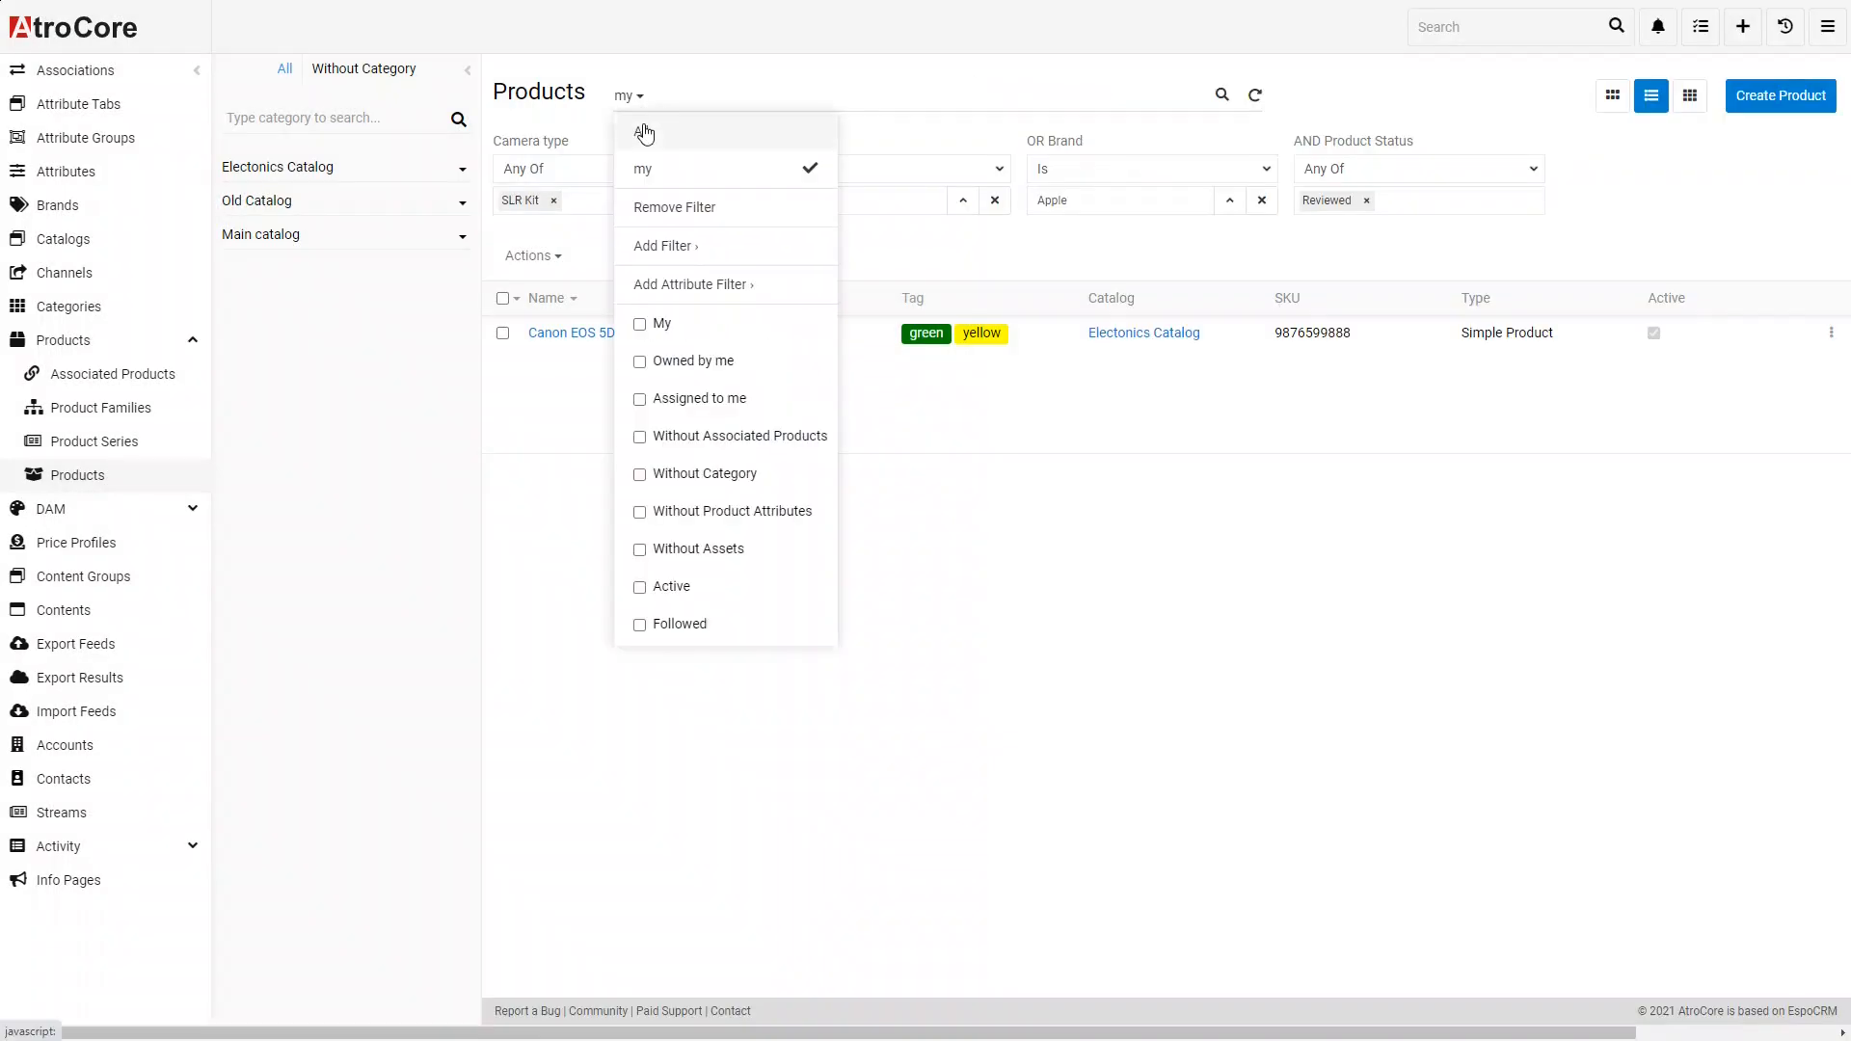
left_click(644, 132)
left_click(633, 97)
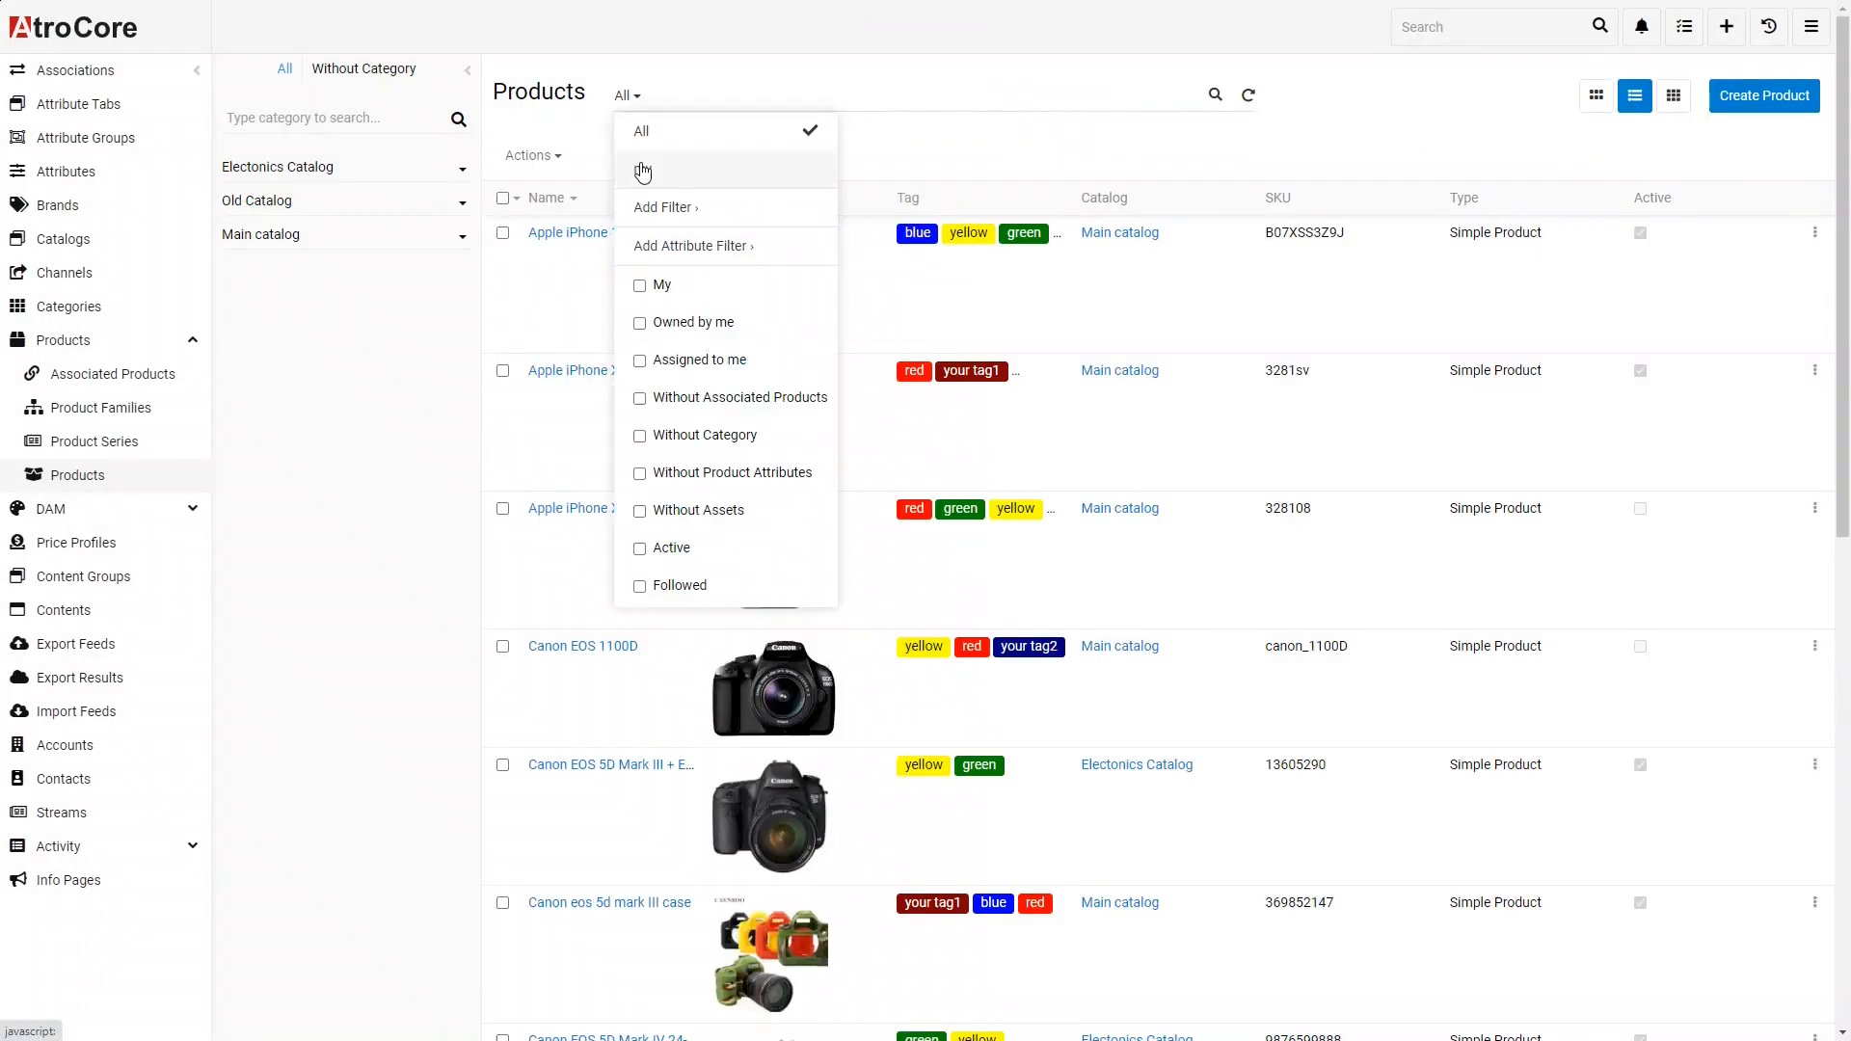
left_click(642, 166)
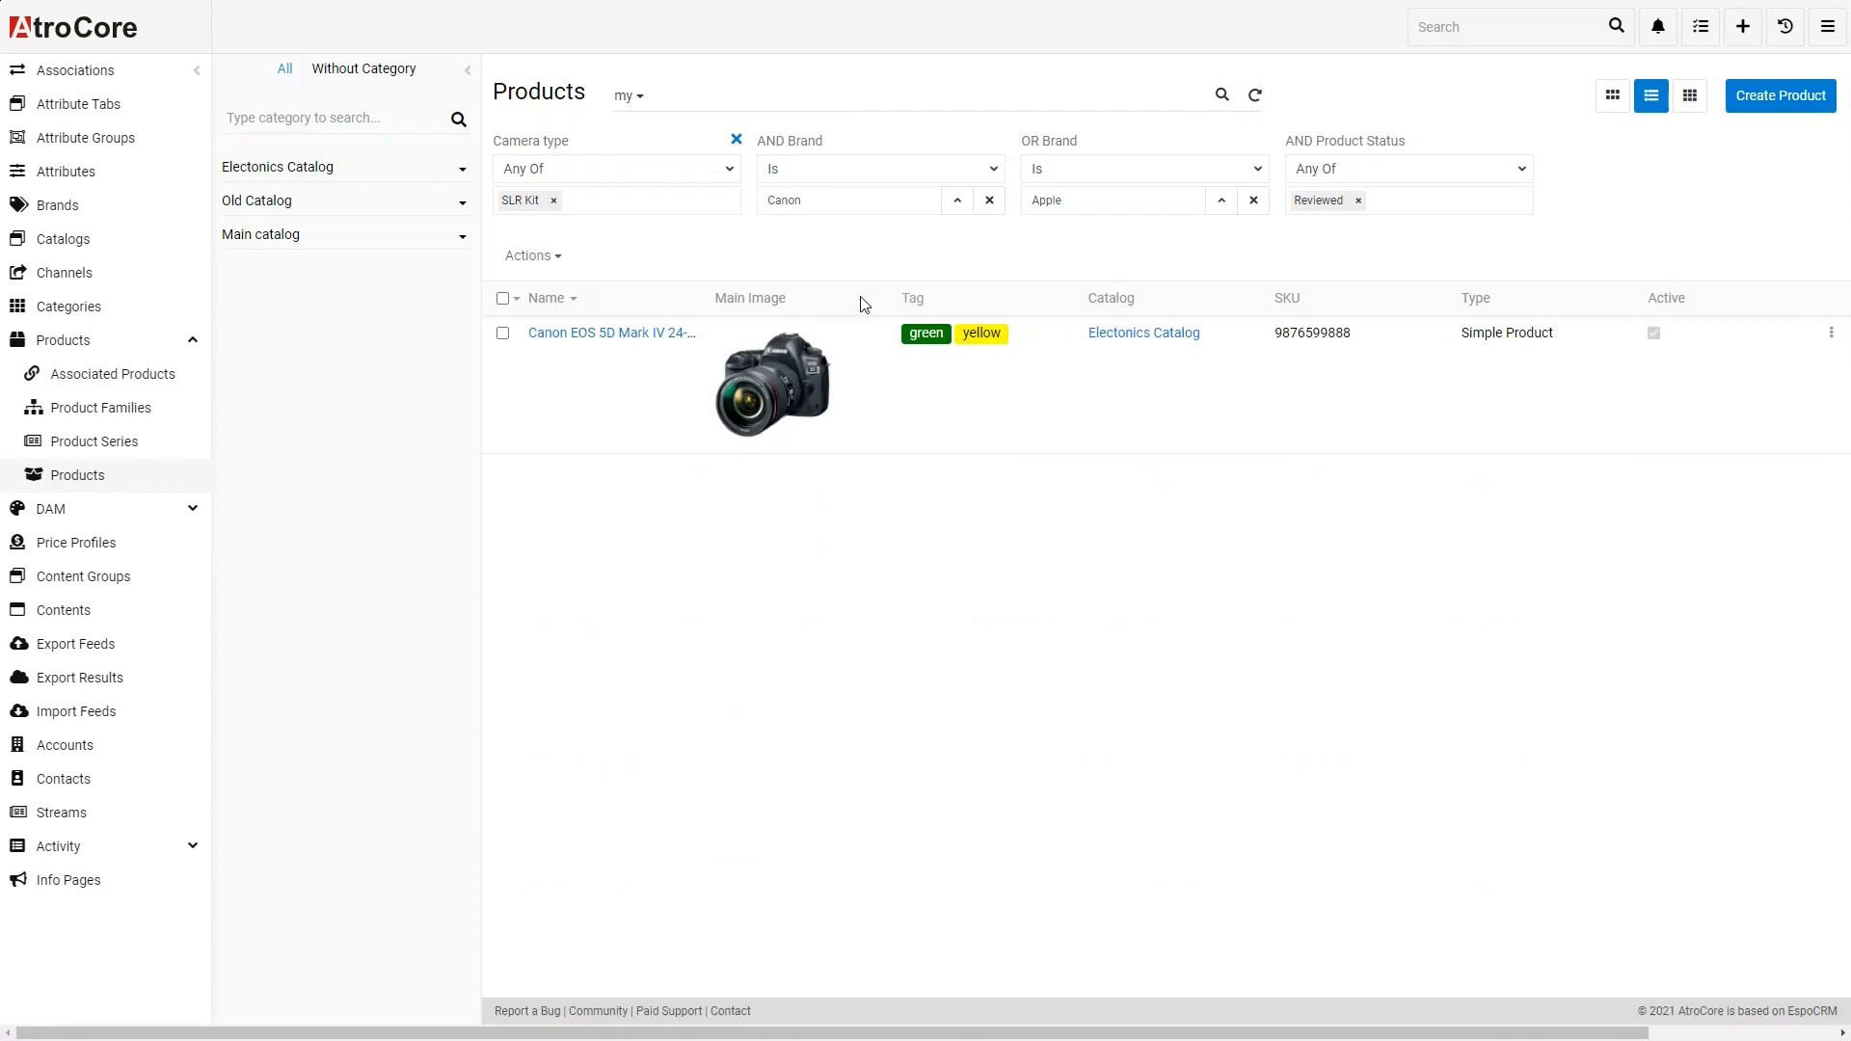
left_click(1254, 95)
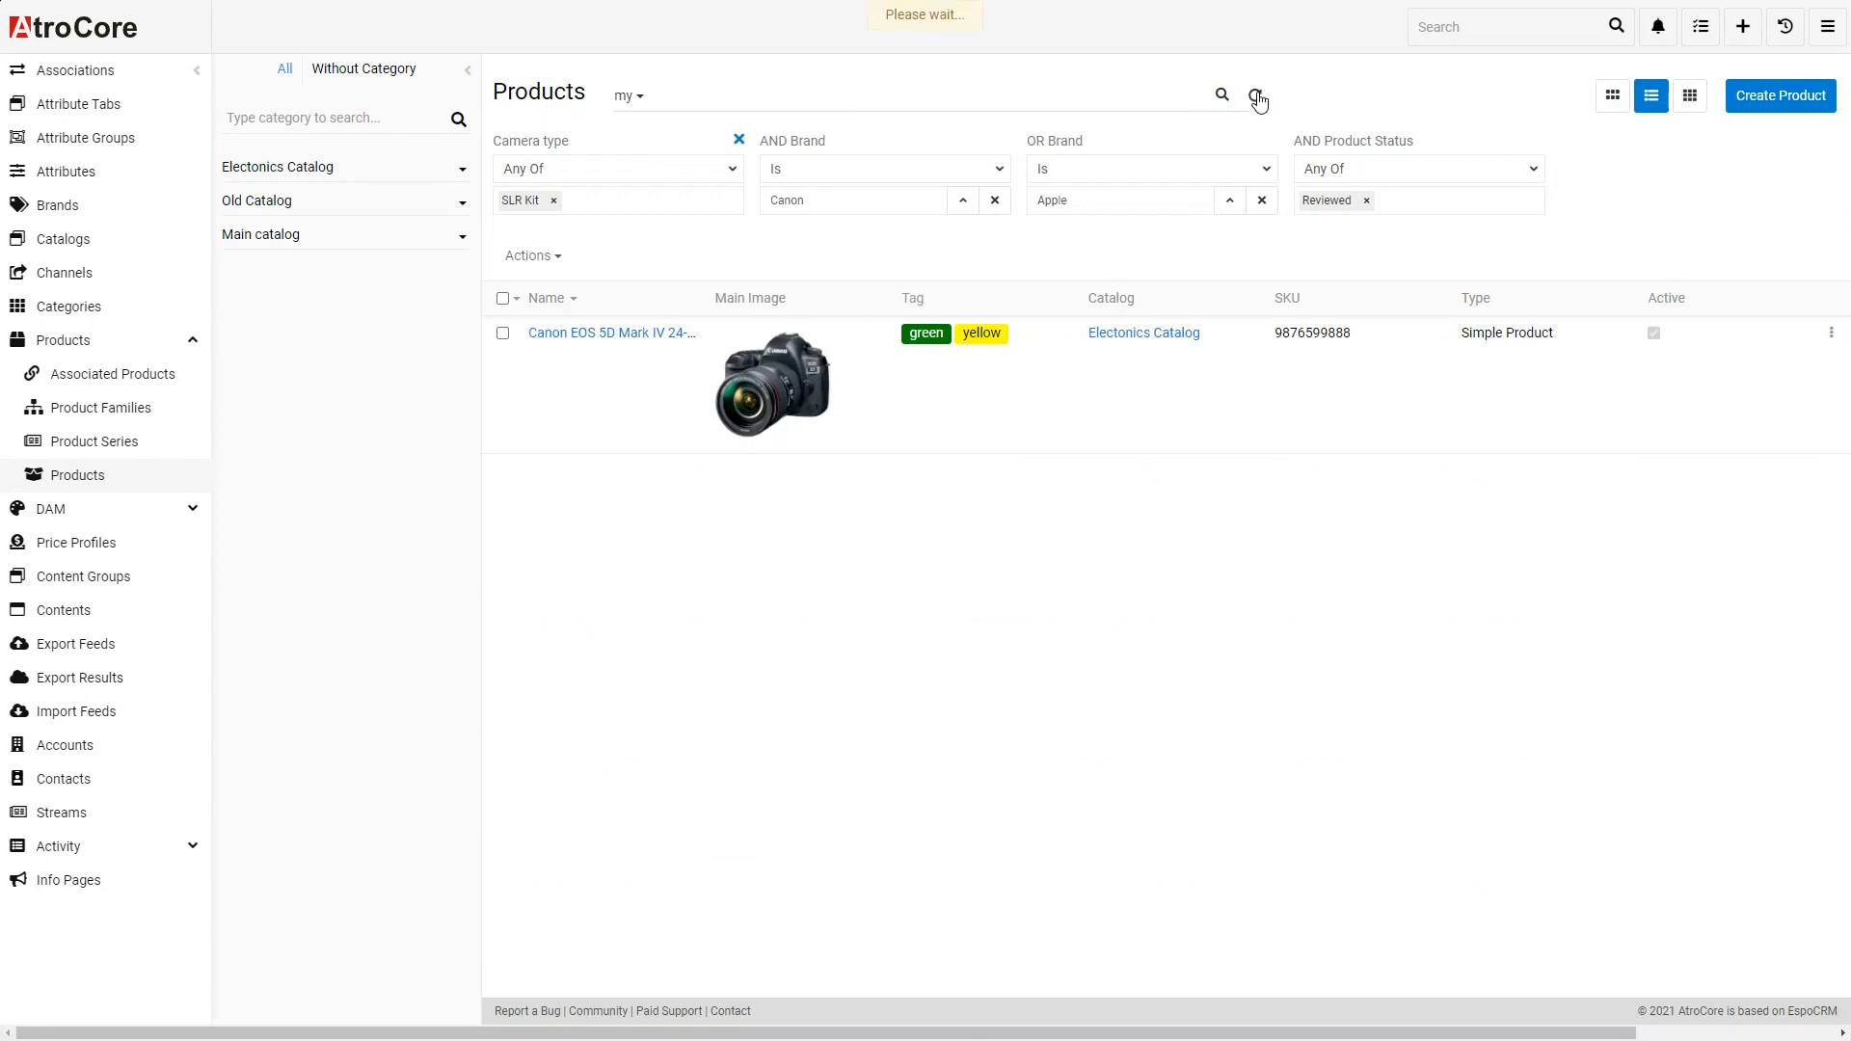
- Reset the product list to All and restrict it with the predefined My filter
left_click(636, 104)
left_click(645, 136)
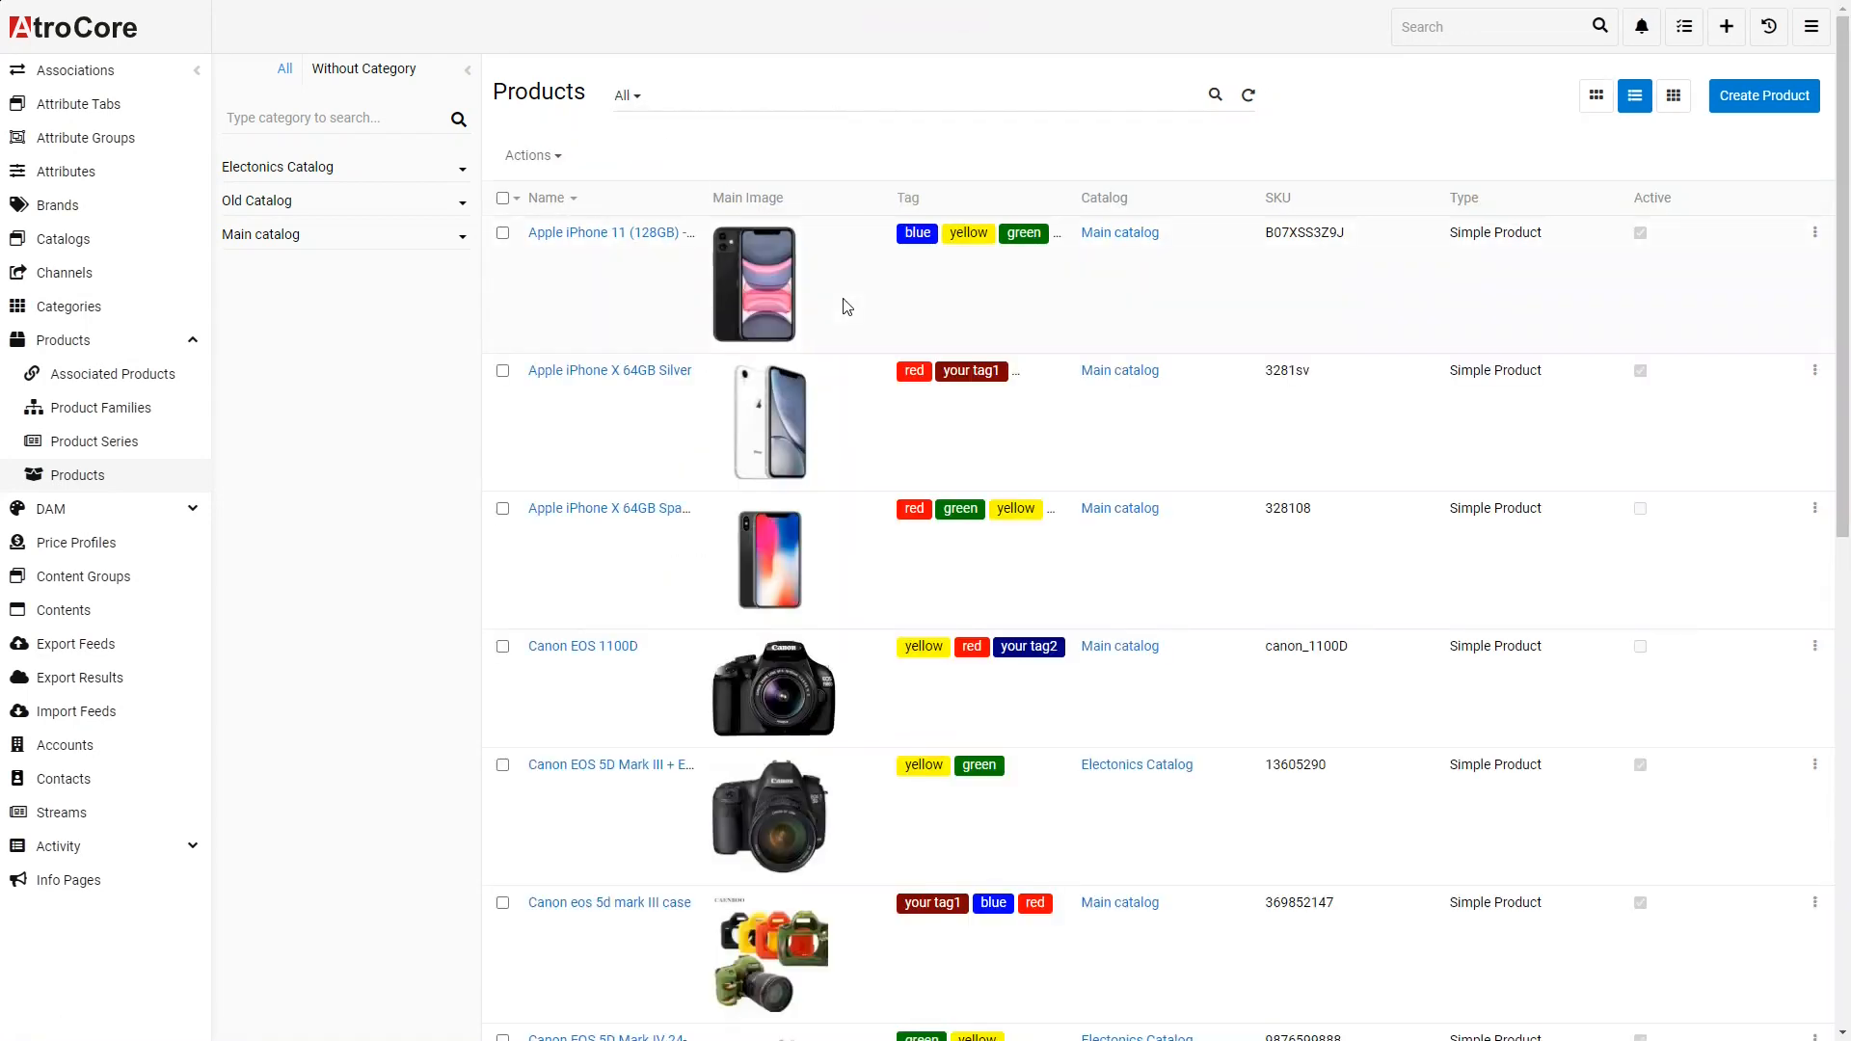
left_click(634, 100)
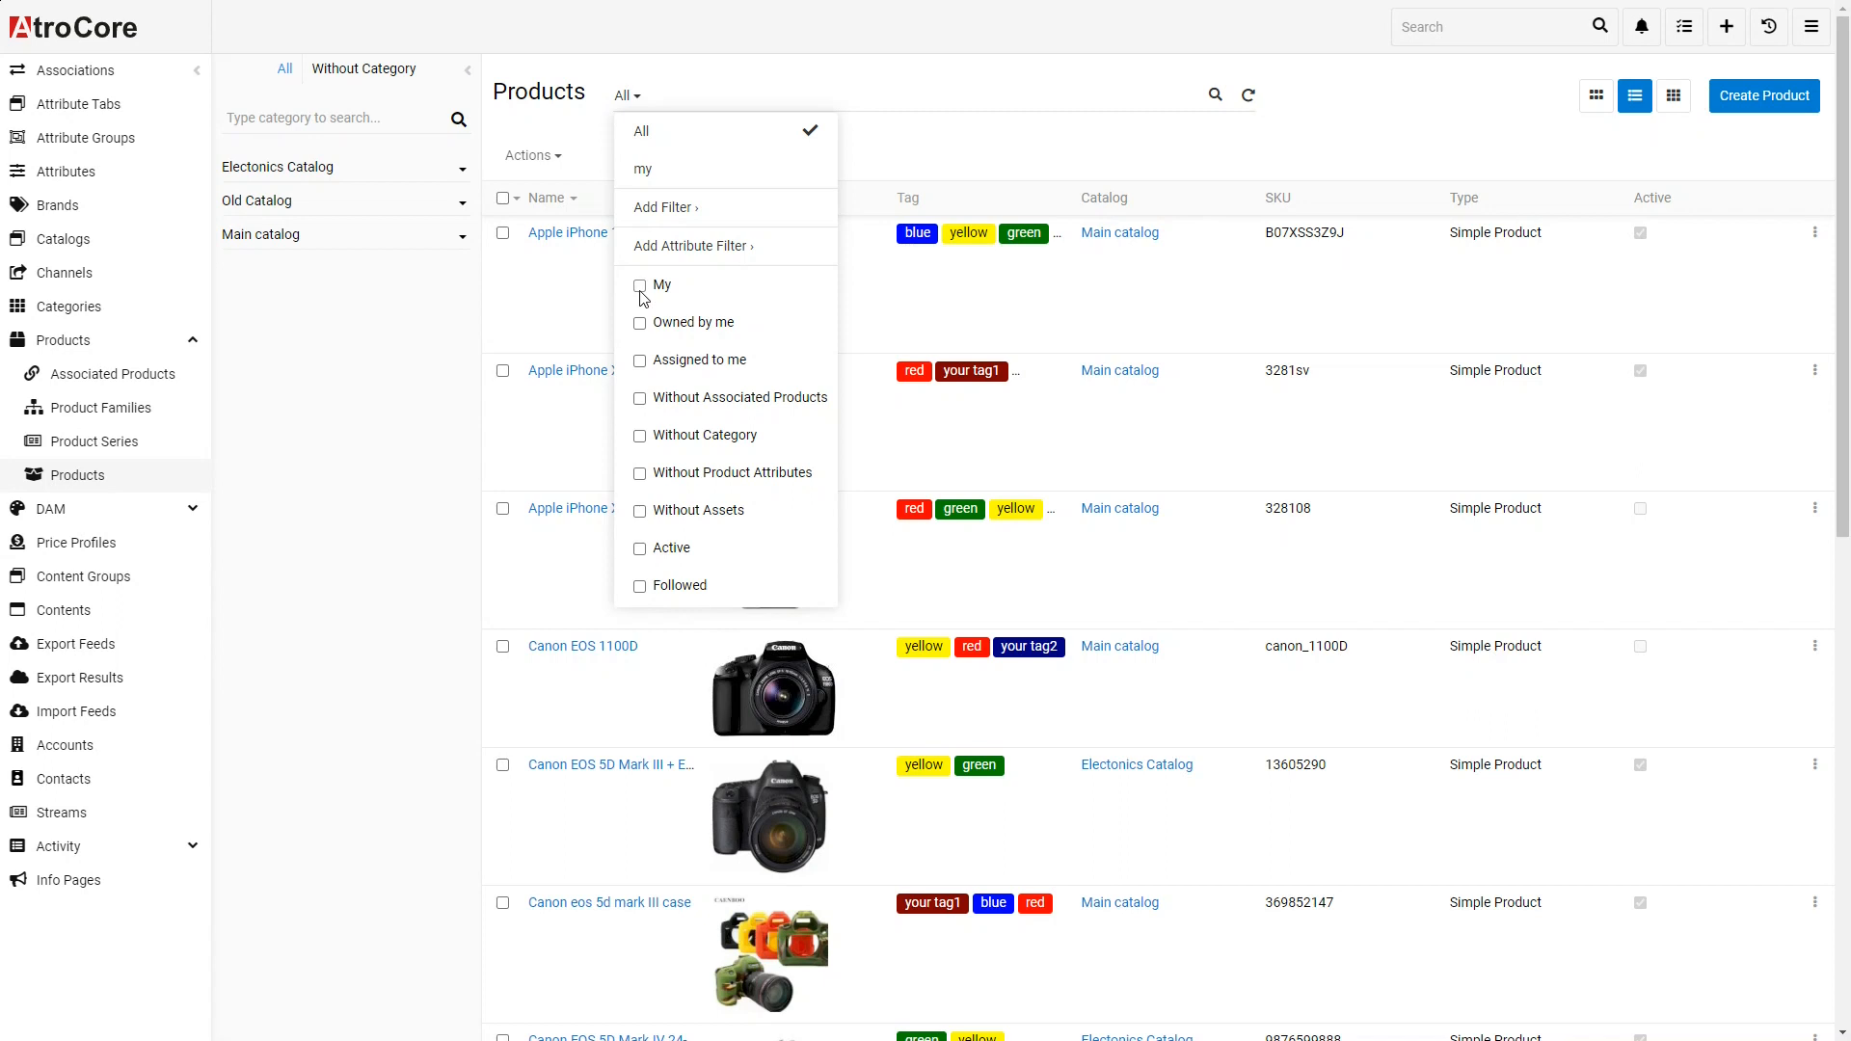
left_click(639, 286)
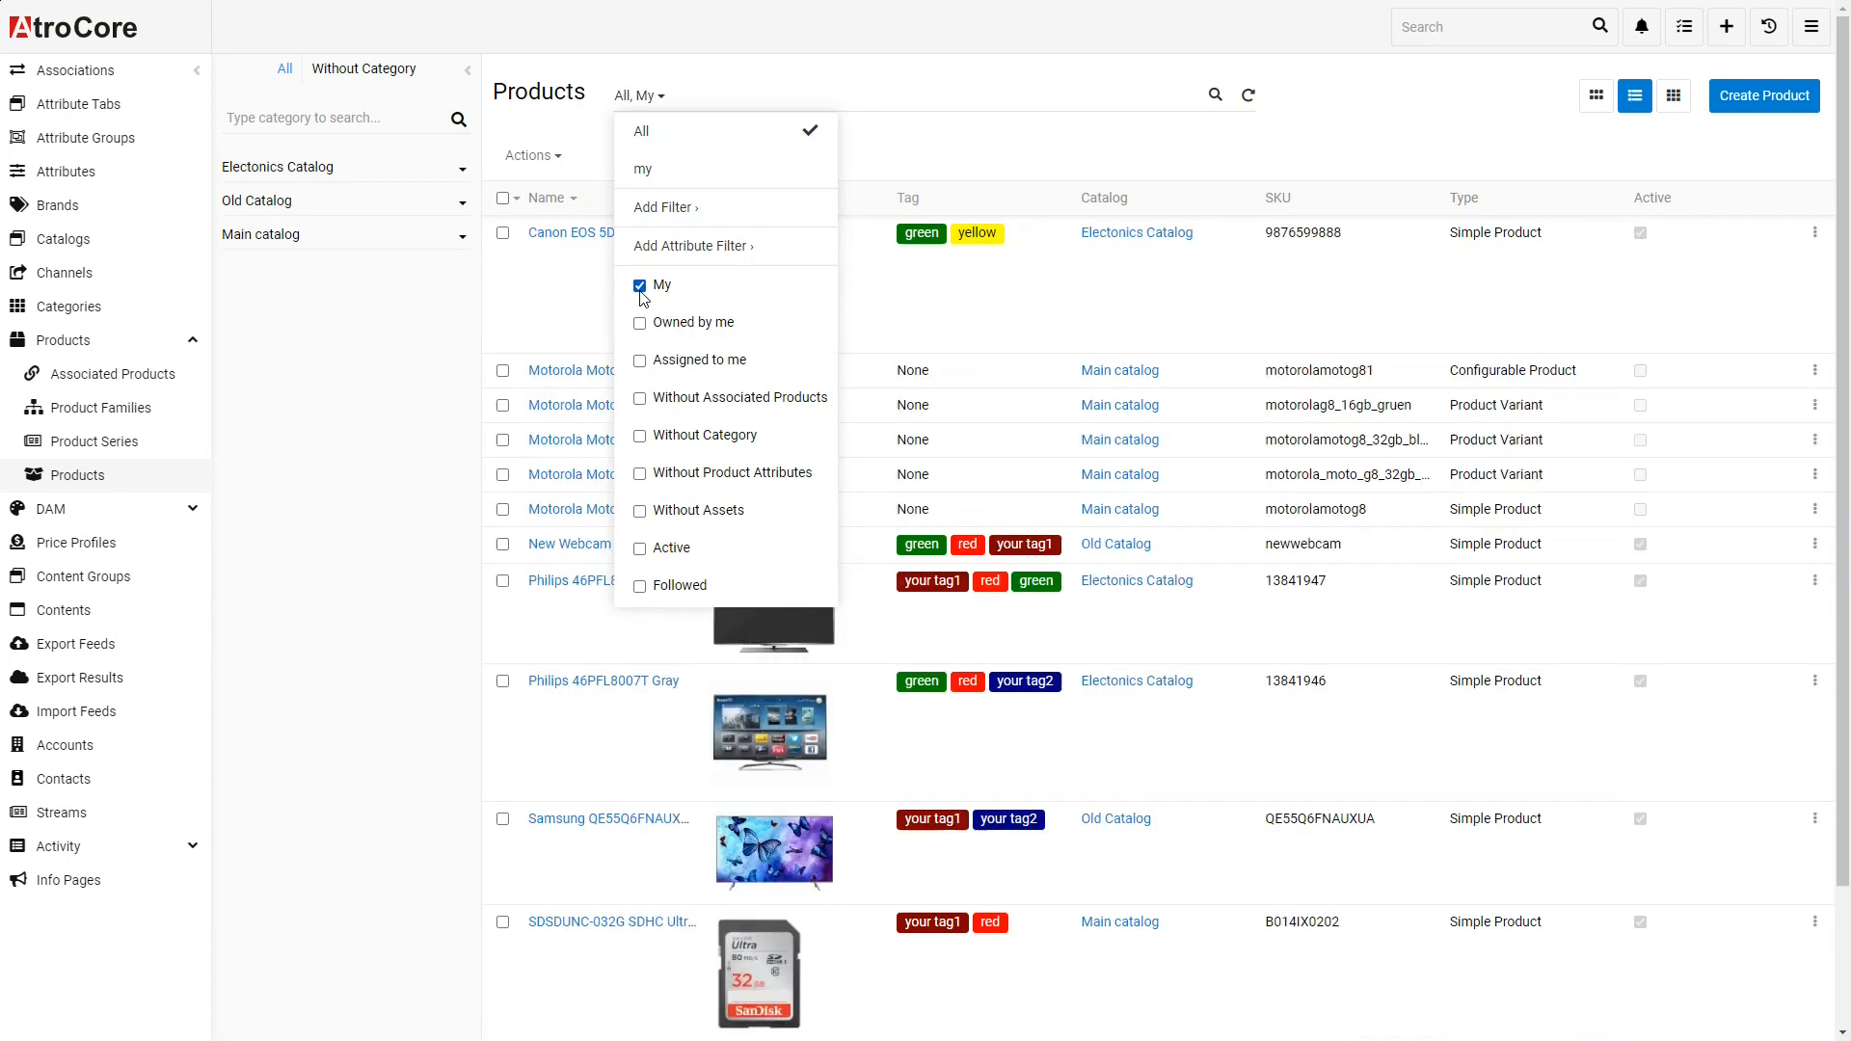
left_click(886, 127)
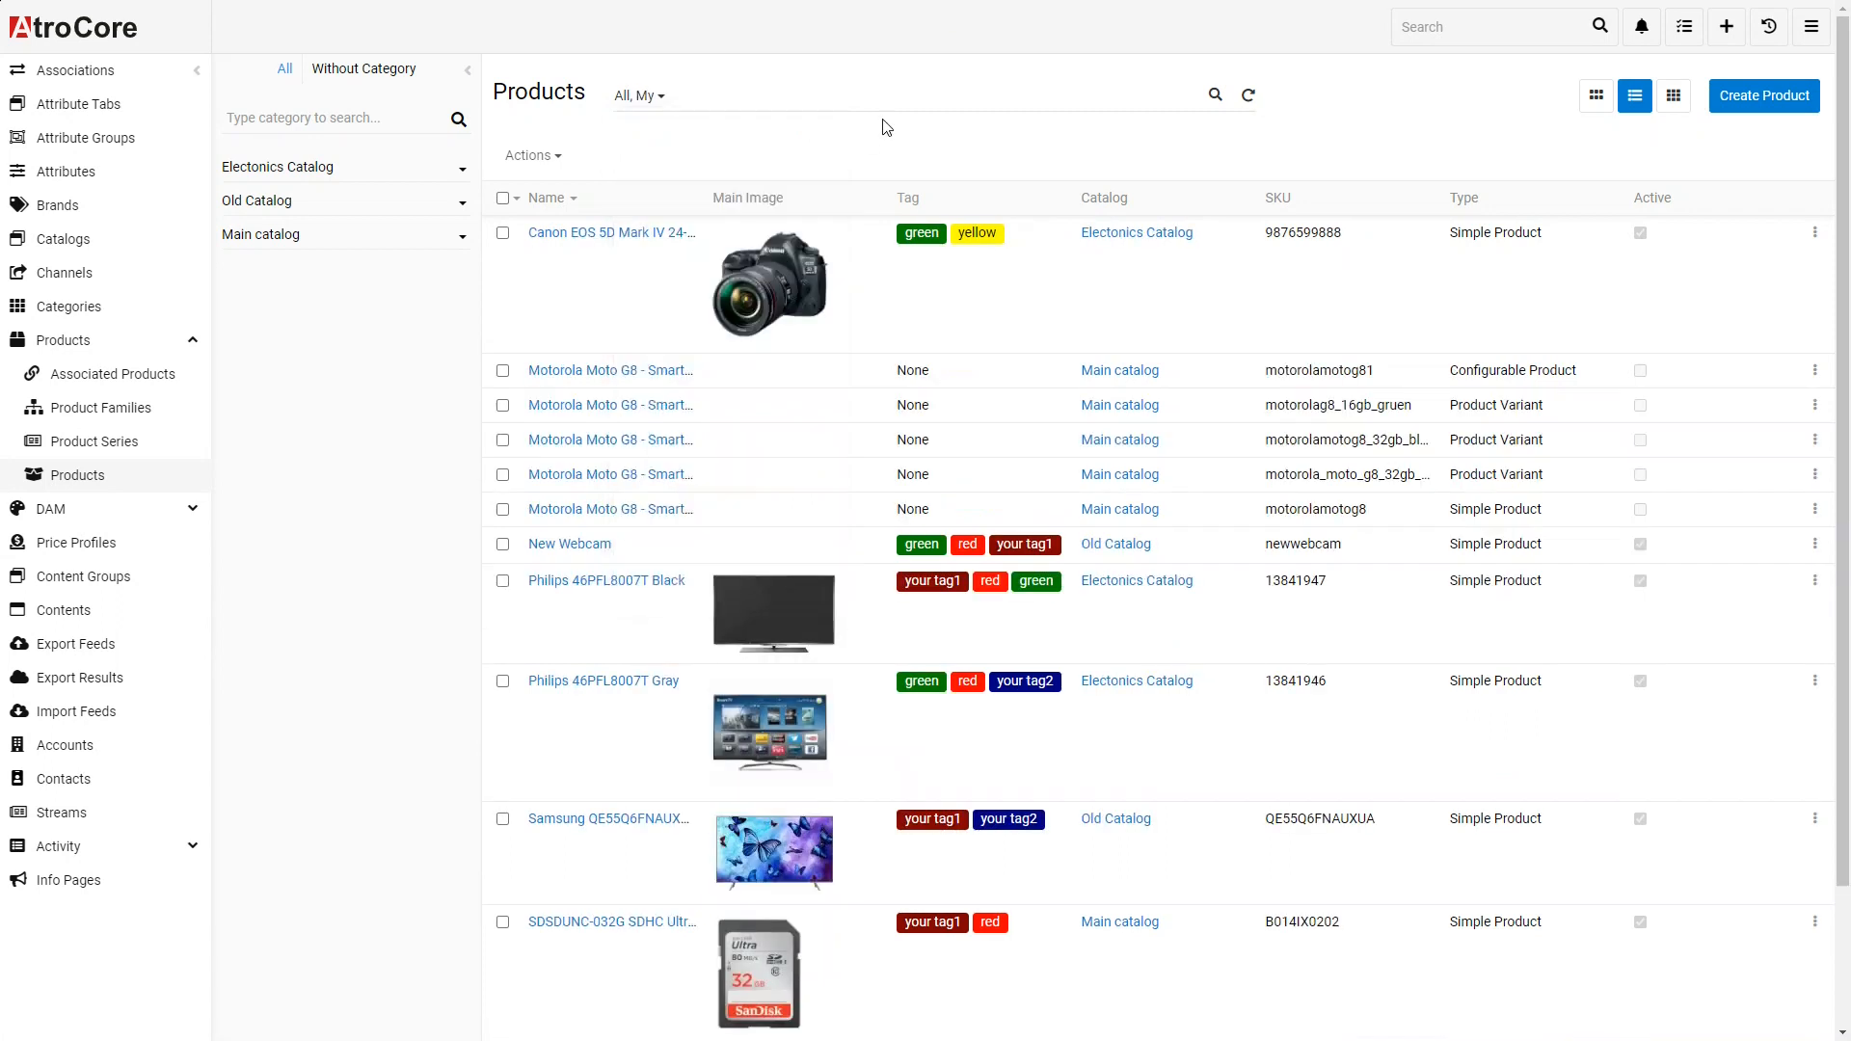
left_click(658, 108)
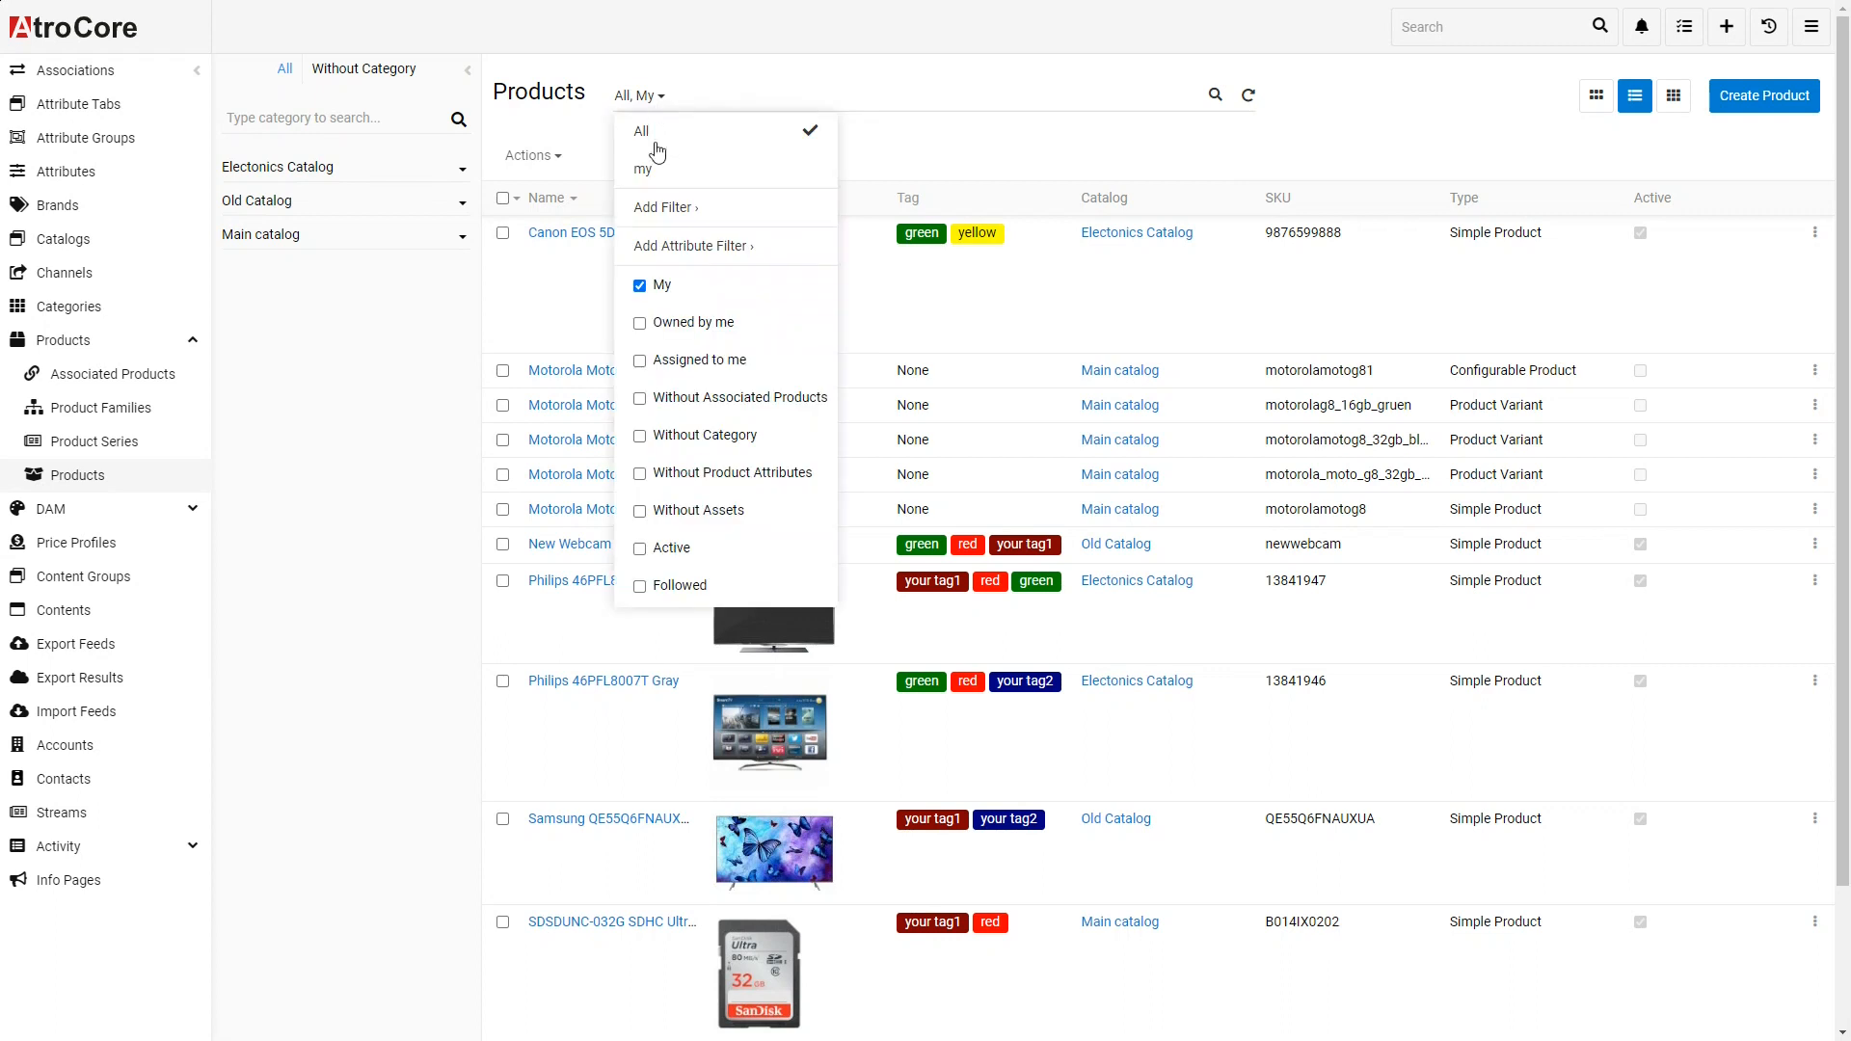
left_click(930, 147)
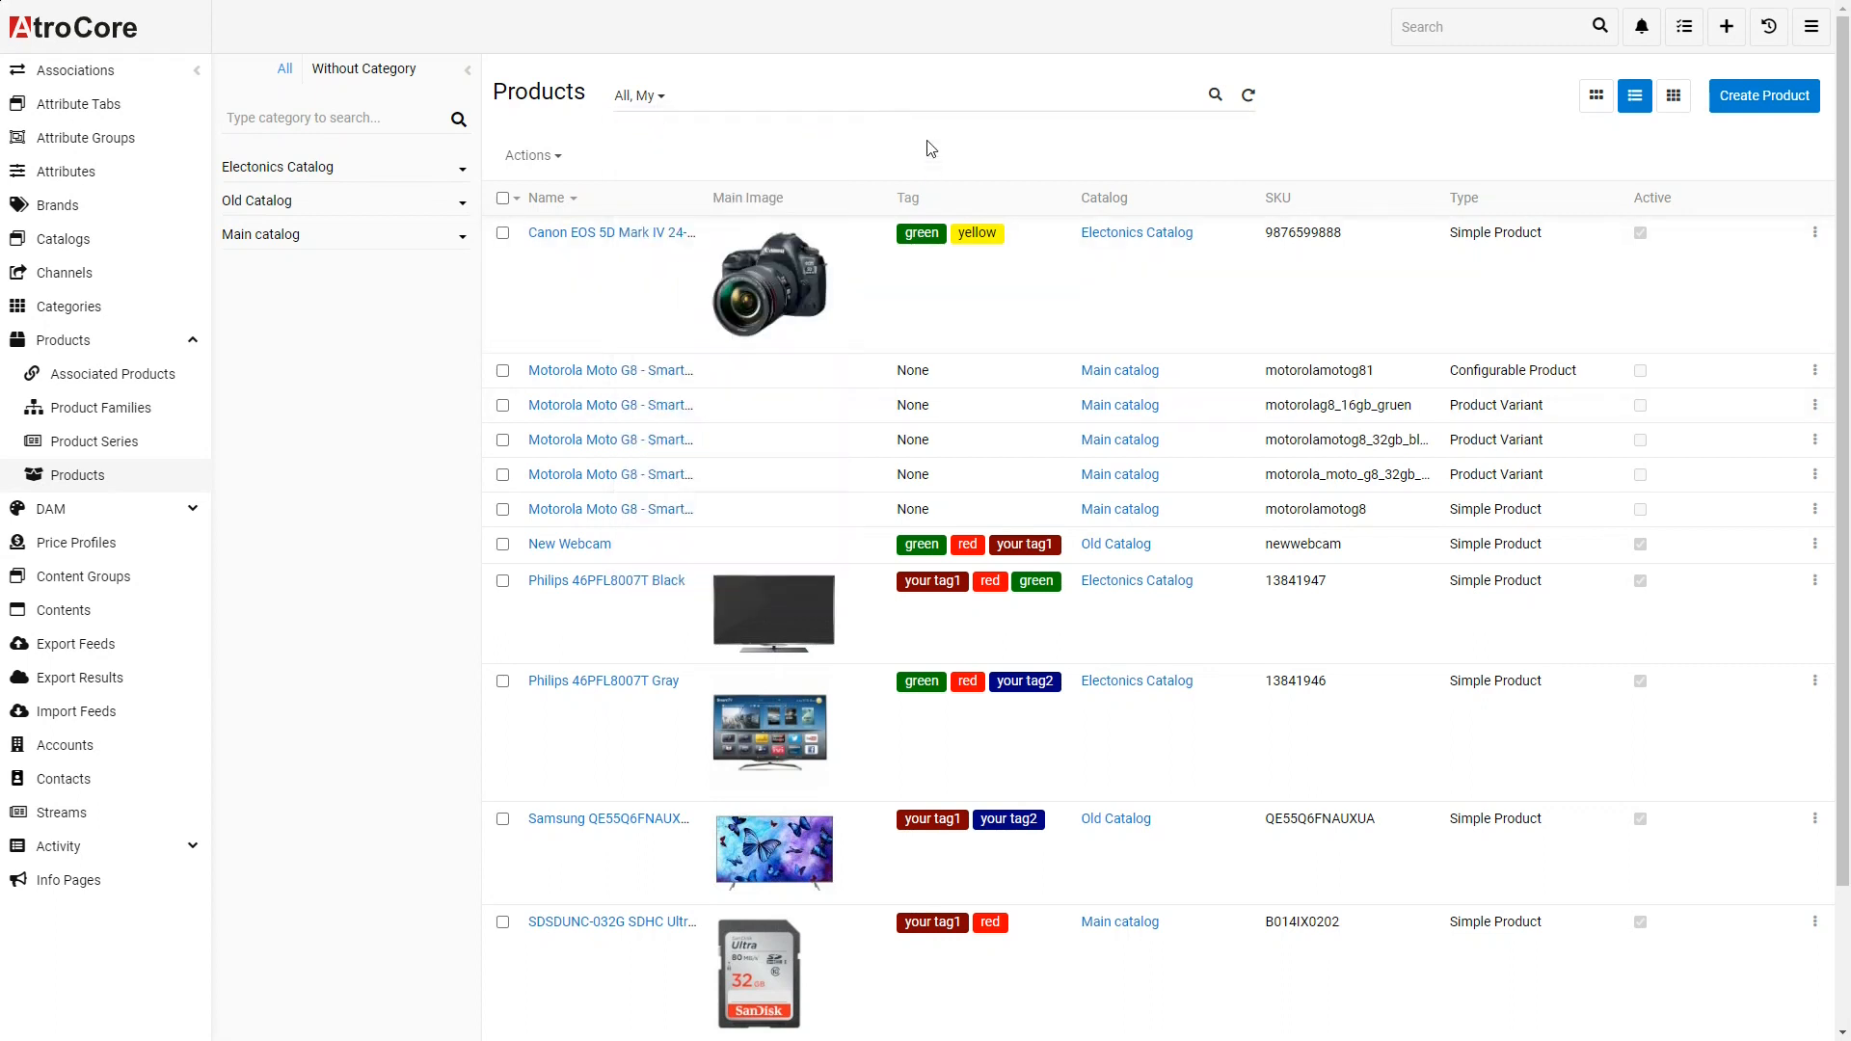